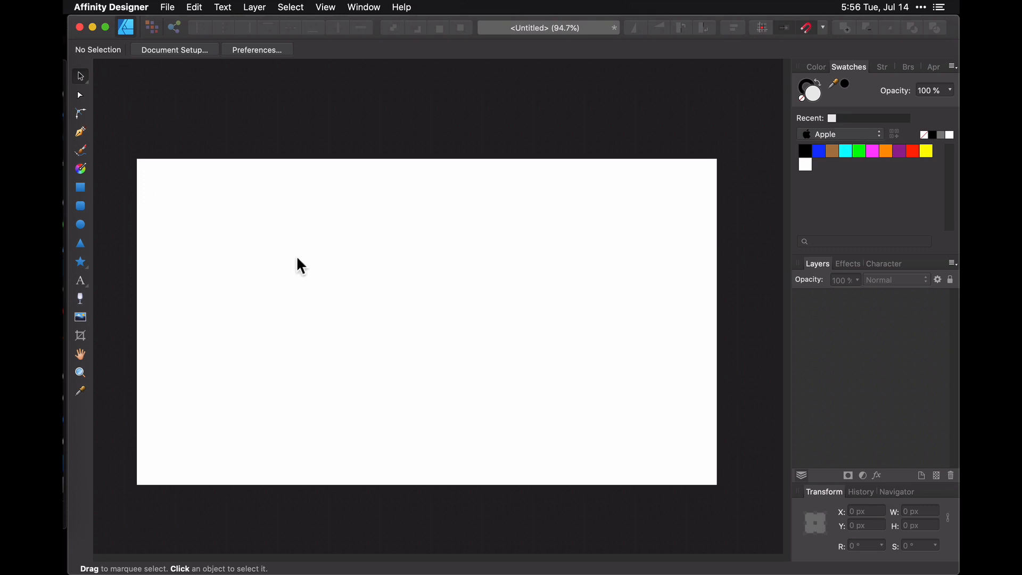
pyautogui.scroll(-5, 297, 259)
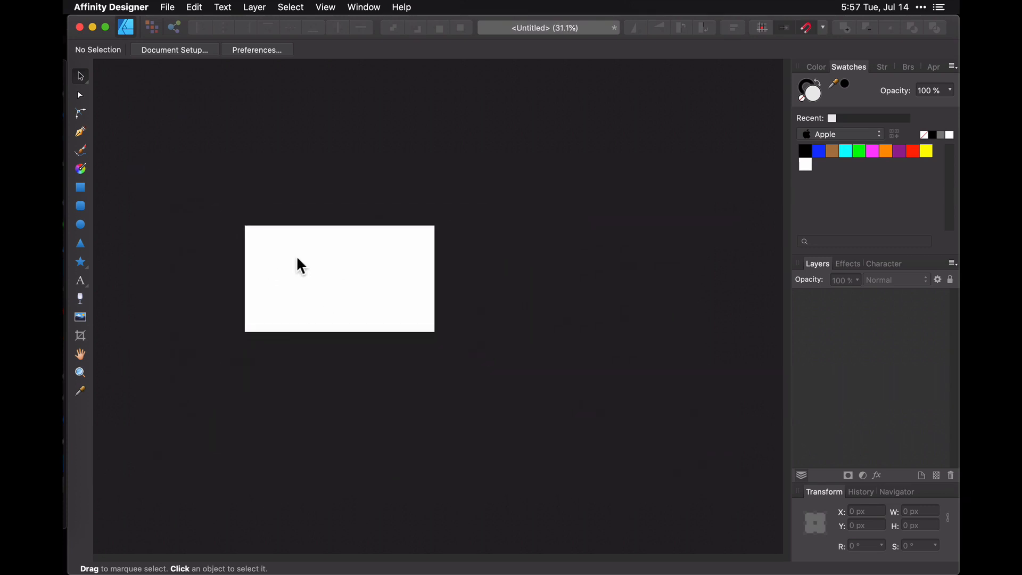
pyautogui.scroll(5, 298, 259)
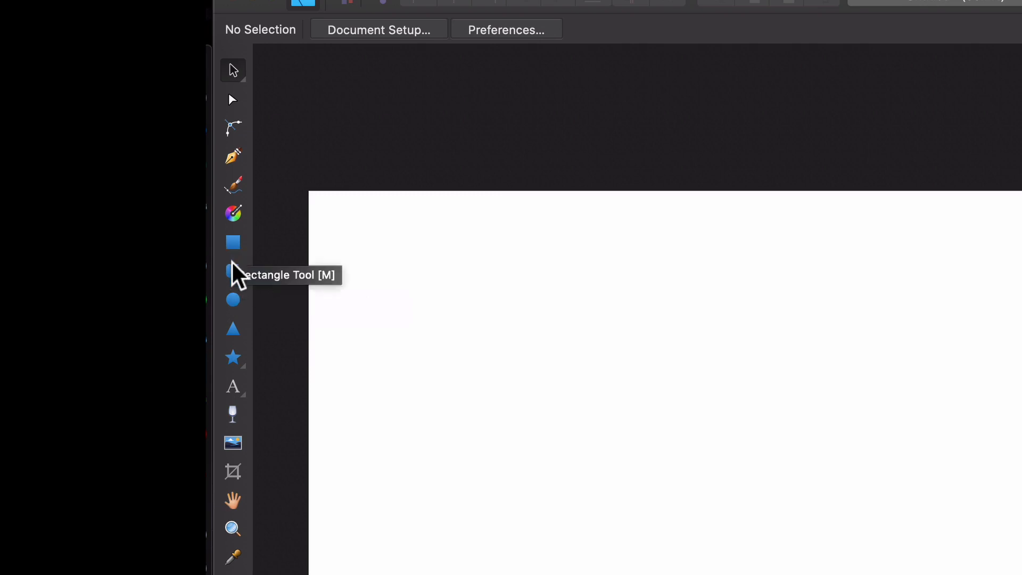
pyautogui.click(235, 358)
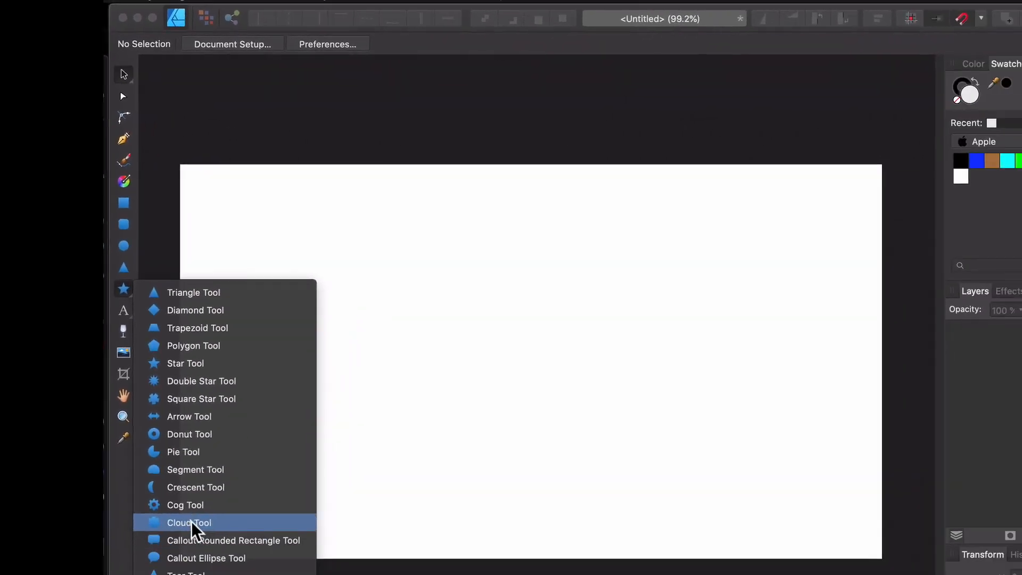
pyautogui.click(90, 231)
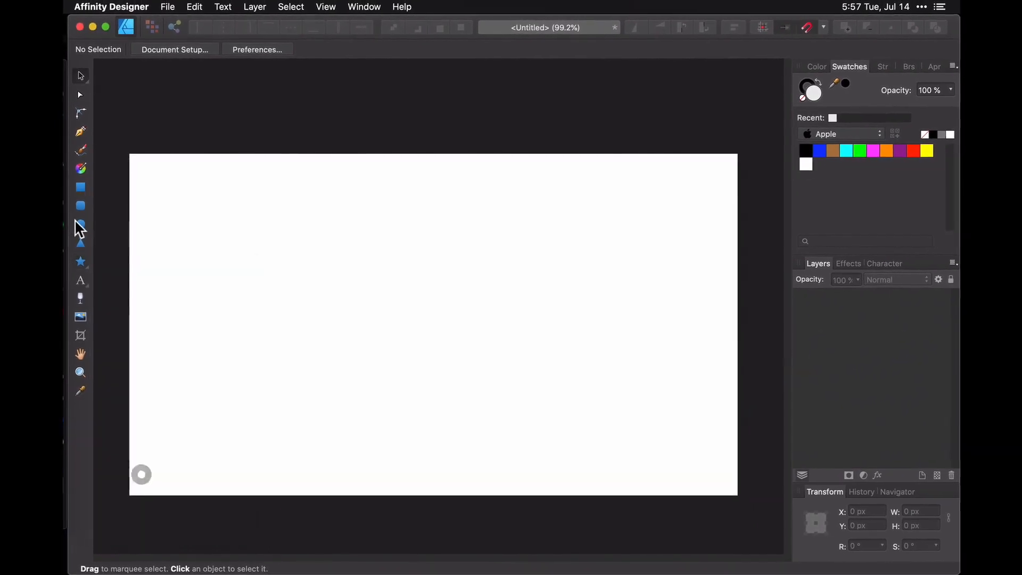
# - Draw four ellipses across the page, about 402 × 402, 278 × 260, 529 × 389 and 393 × 440 px
pyautogui.click(90, 230)
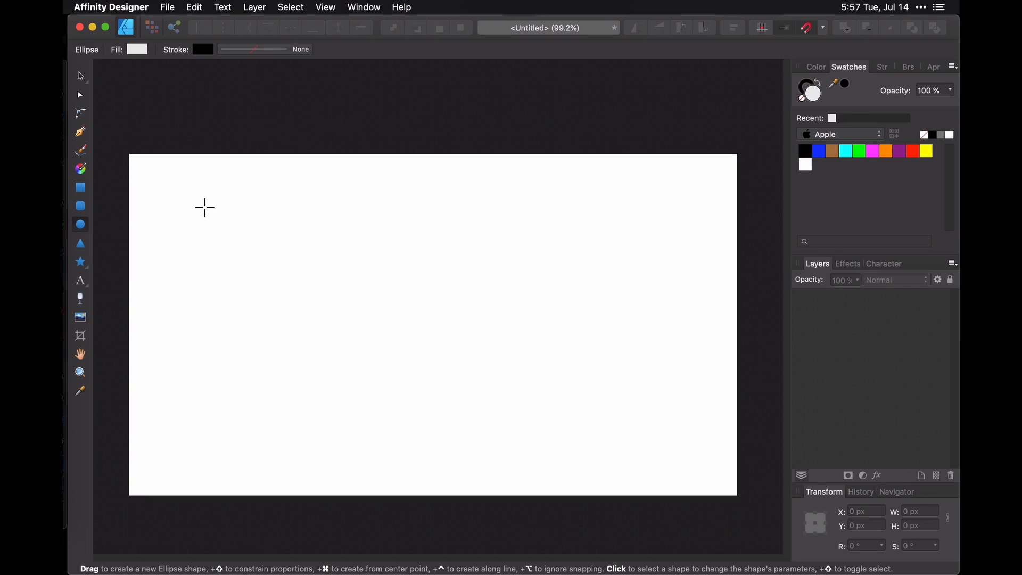
pyautogui.moveTo(205, 199); pyautogui.dragTo(332, 326)
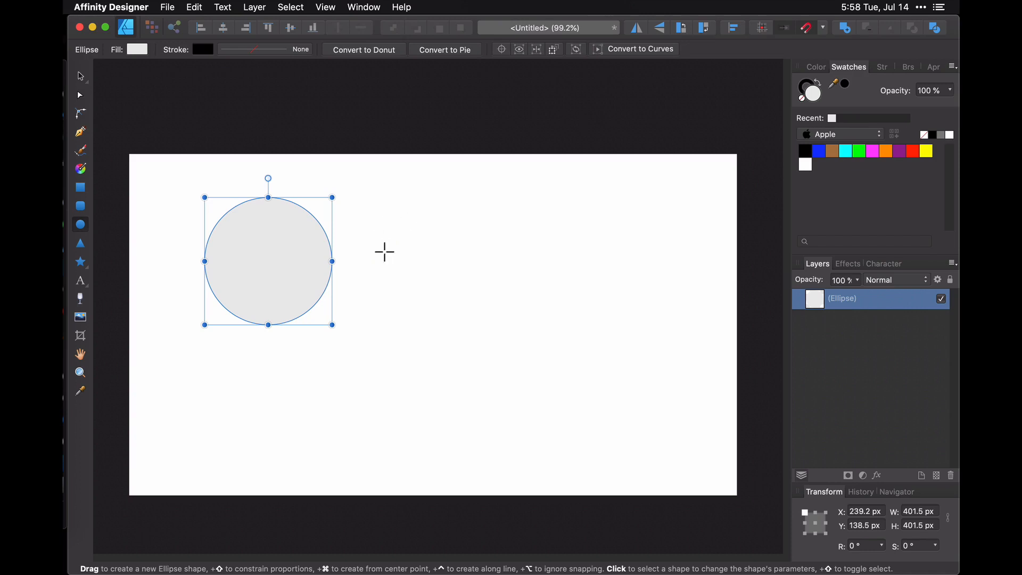
pyautogui.moveTo(383, 221); pyautogui.dragTo(470, 304)
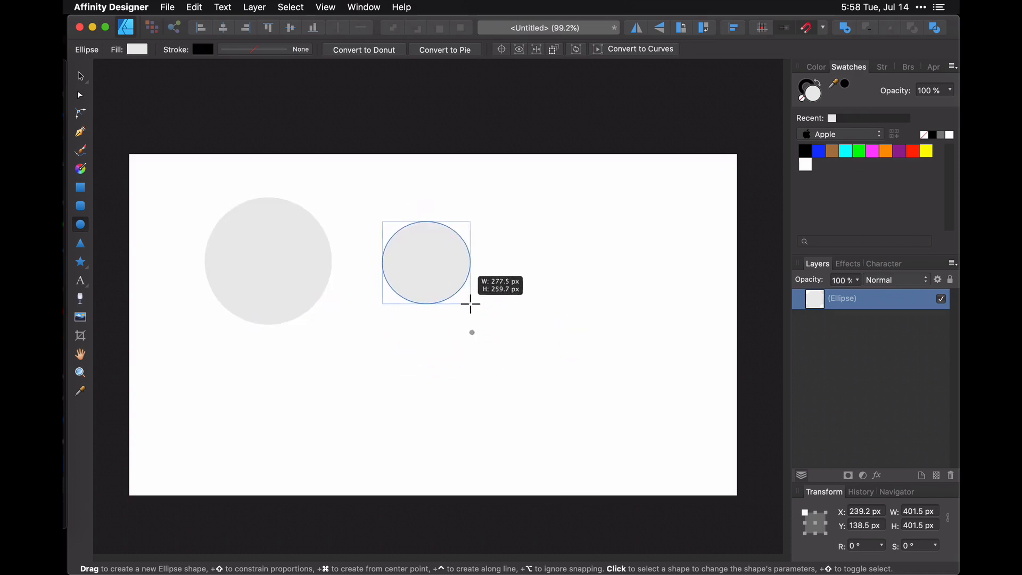
pyautogui.moveTo(652, 239); pyautogui.dragTo(482, 361)
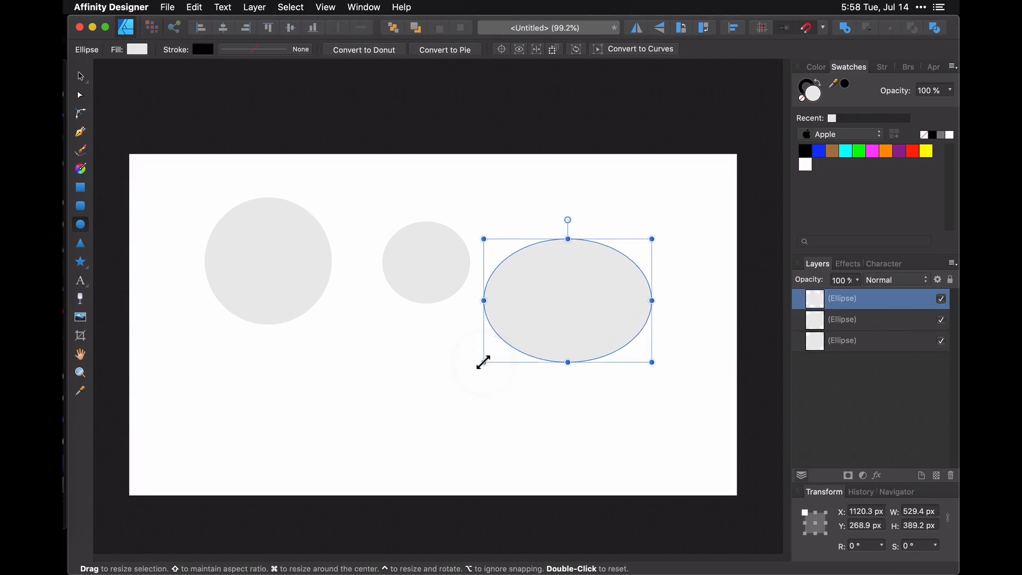
pyautogui.moveTo(346, 418); pyautogui.dragTo(473, 278)
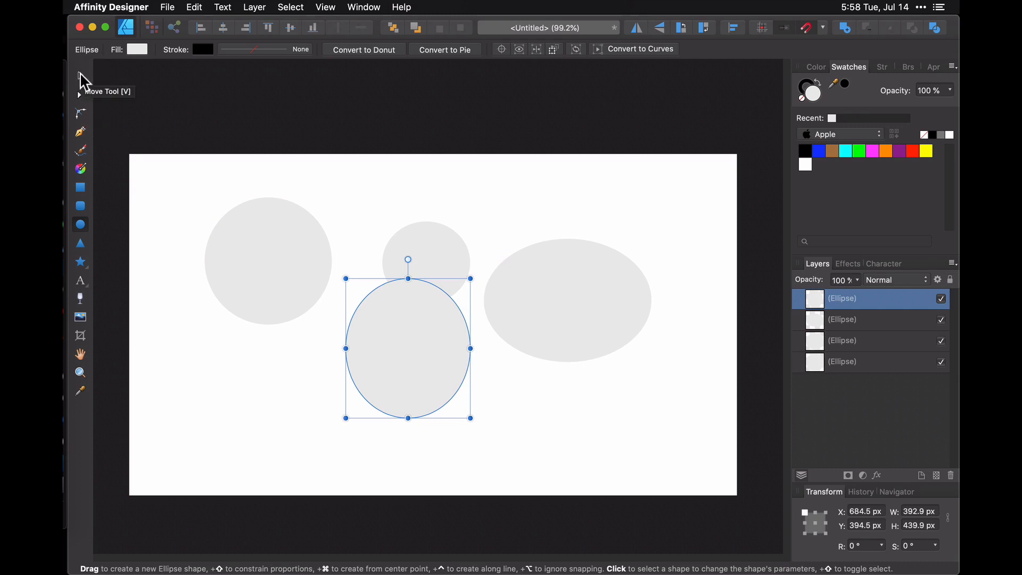
# - Move the tall ellipse to about X 817, Y 269 px so it overlaps both the small and the wide ellipse
pyautogui.click(80, 75)
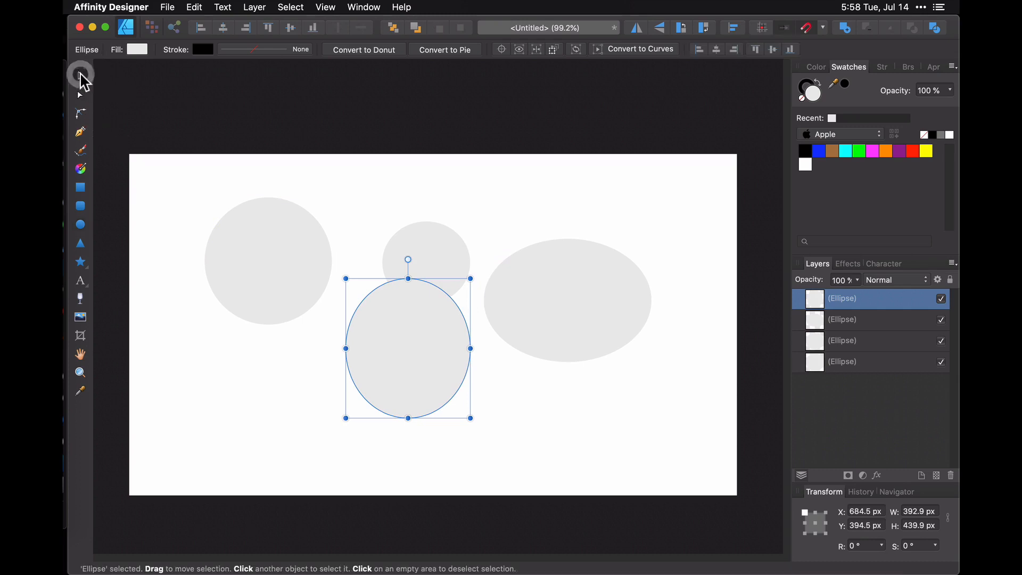
pyautogui.click(281, 253)
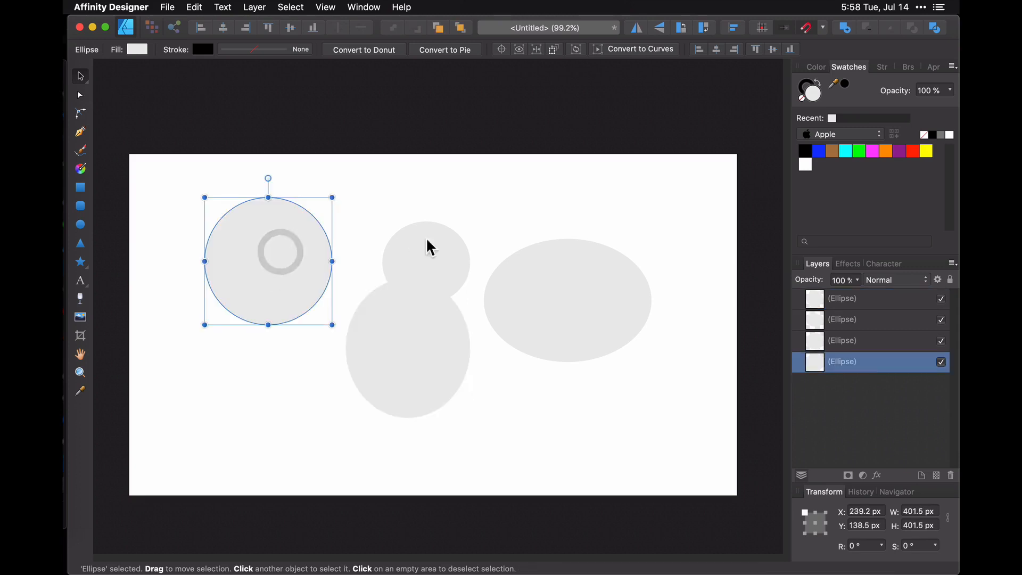
pyautogui.click(447, 244)
pyautogui.click(558, 284)
pyautogui.click(444, 344)
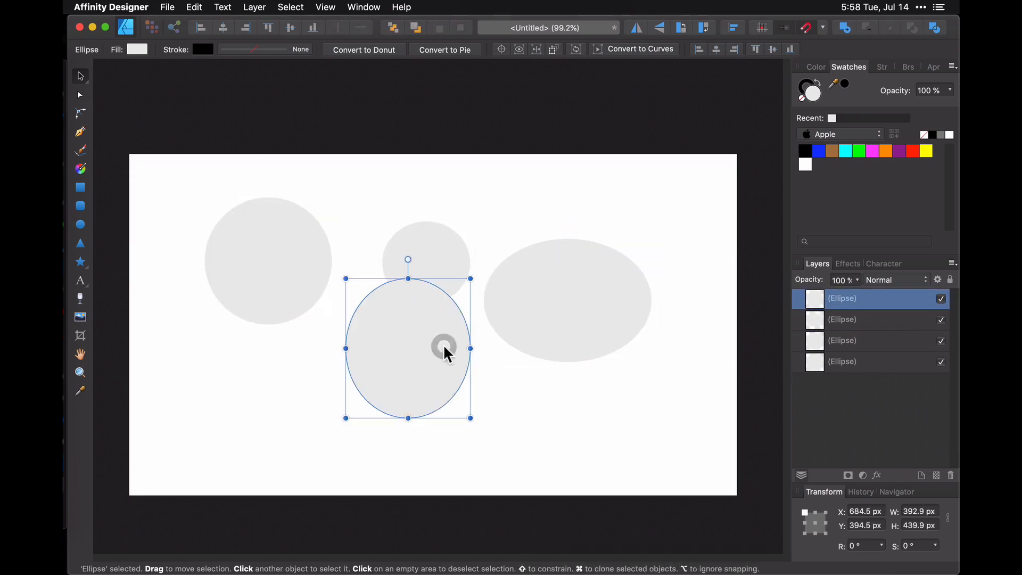
pyautogui.moveTo(440, 348); pyautogui.dragTo(455, 318)
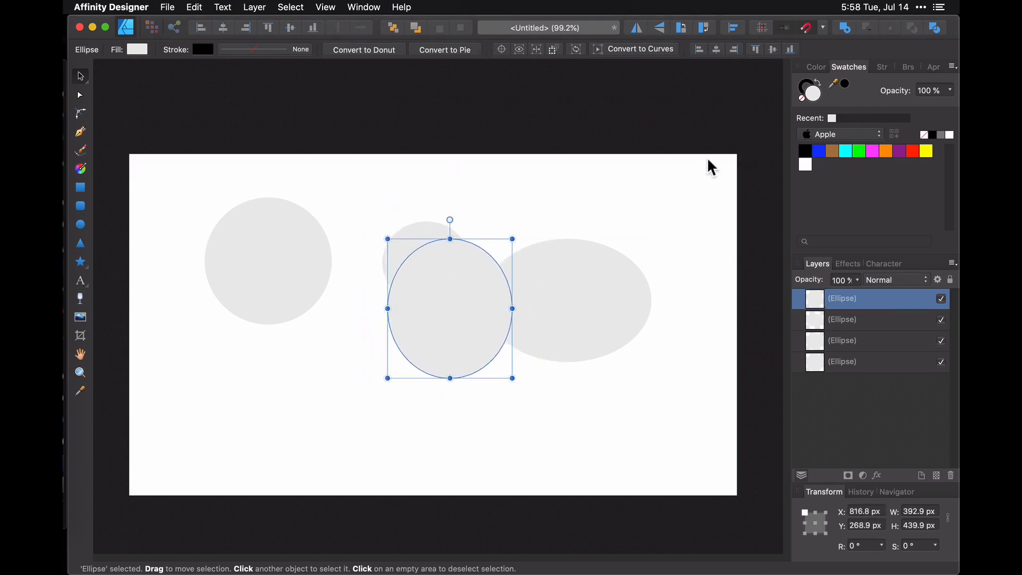
# - Look through the Effects and Character settings with all four ellipses selected, and widen the panel column beside the canvas
pyautogui.moveTo(708, 158); pyautogui.dragTo(178, 455)
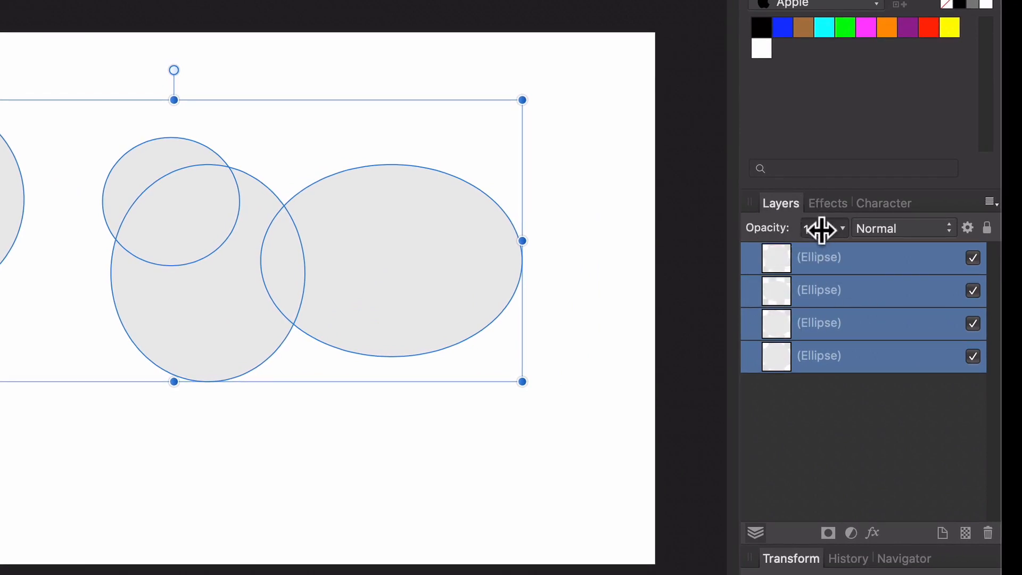
pyautogui.click(836, 205)
pyautogui.click(879, 202)
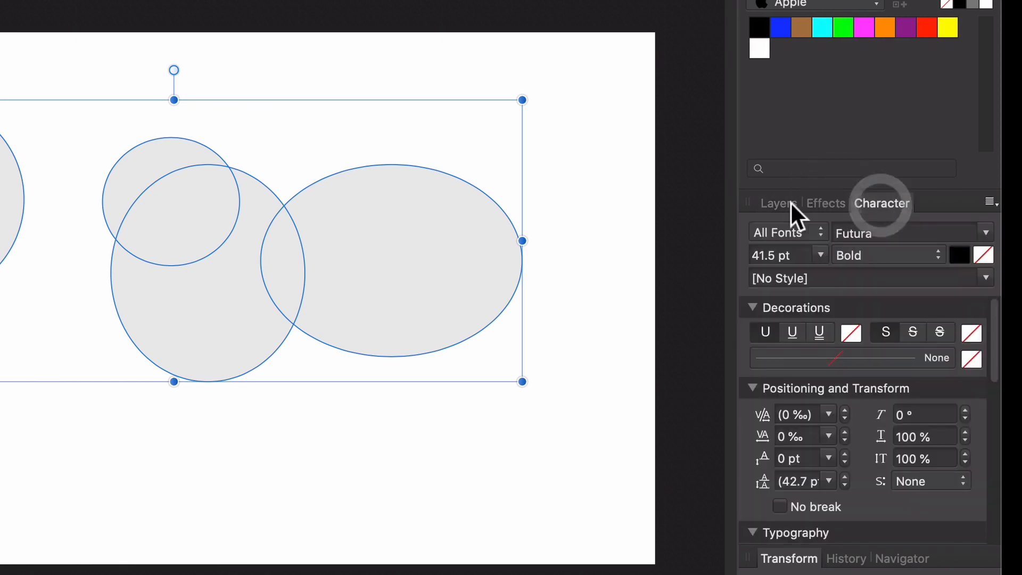
pyautogui.click(788, 203)
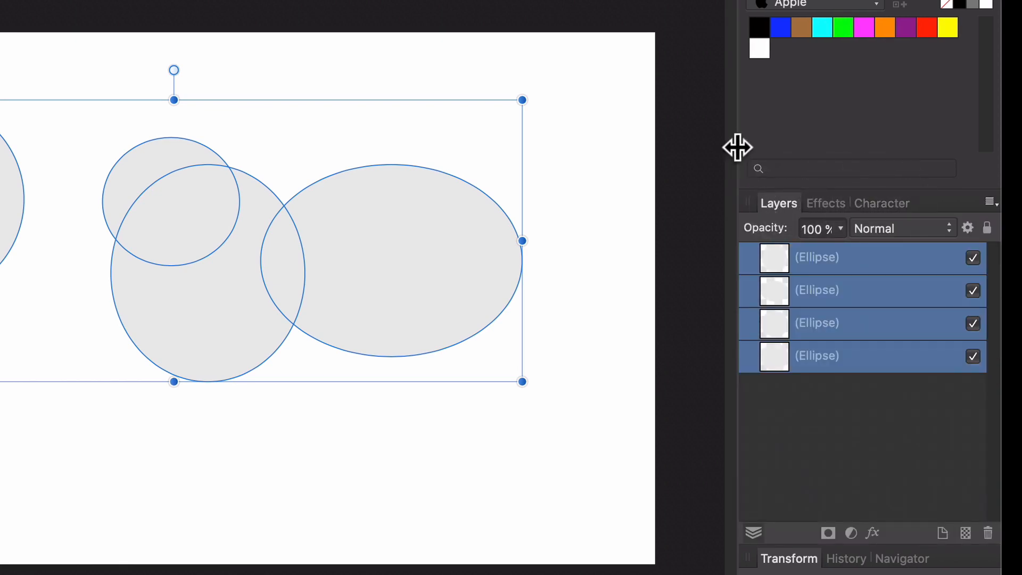
pyautogui.moveTo(737, 147); pyautogui.dragTo(683, 149)
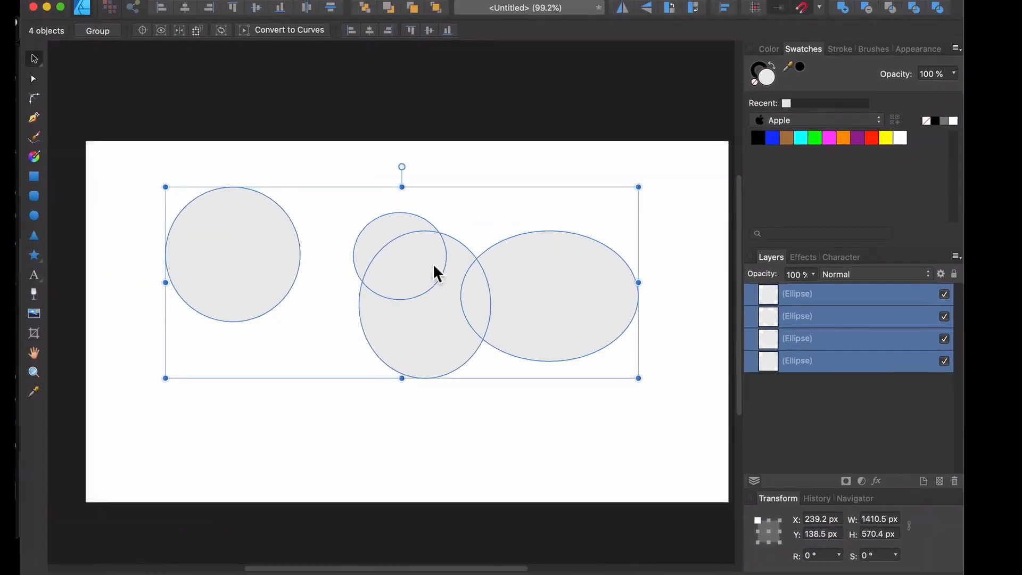
pyautogui.click(541, 373)
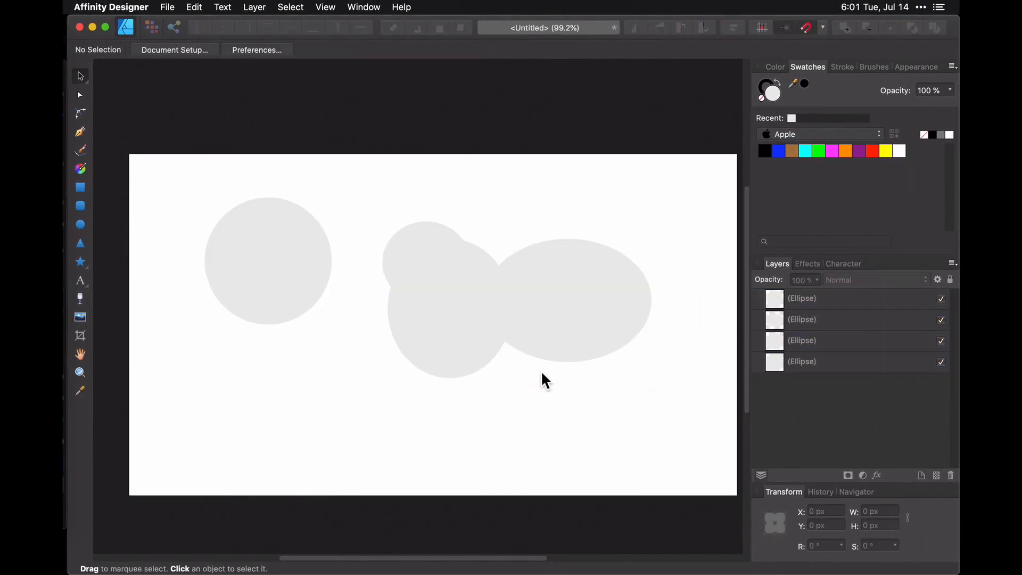
# - Fill the tall ellipse with green and move it below the other three ellipses in the layer order
pyautogui.click(457, 333)
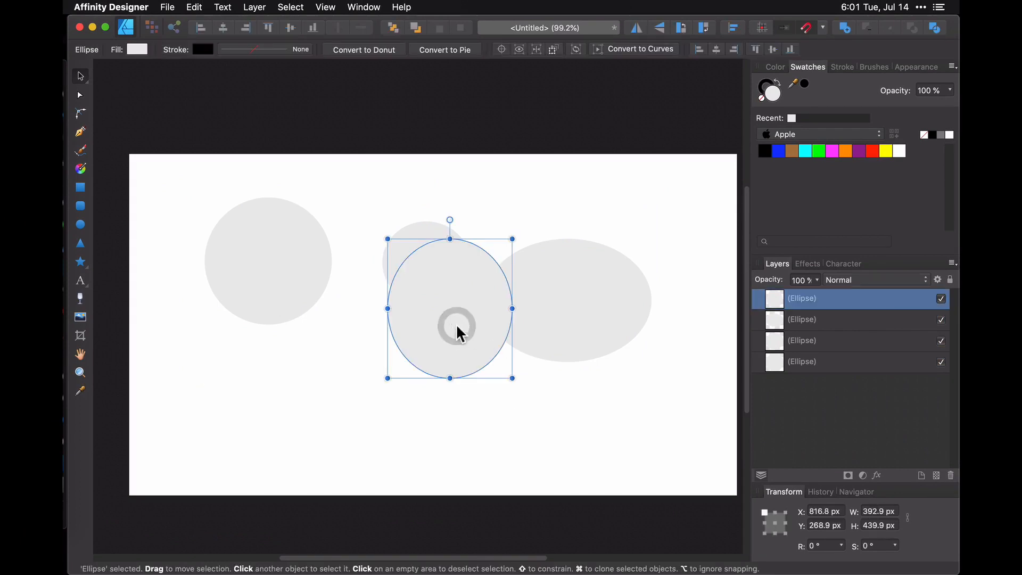
pyautogui.click(819, 151)
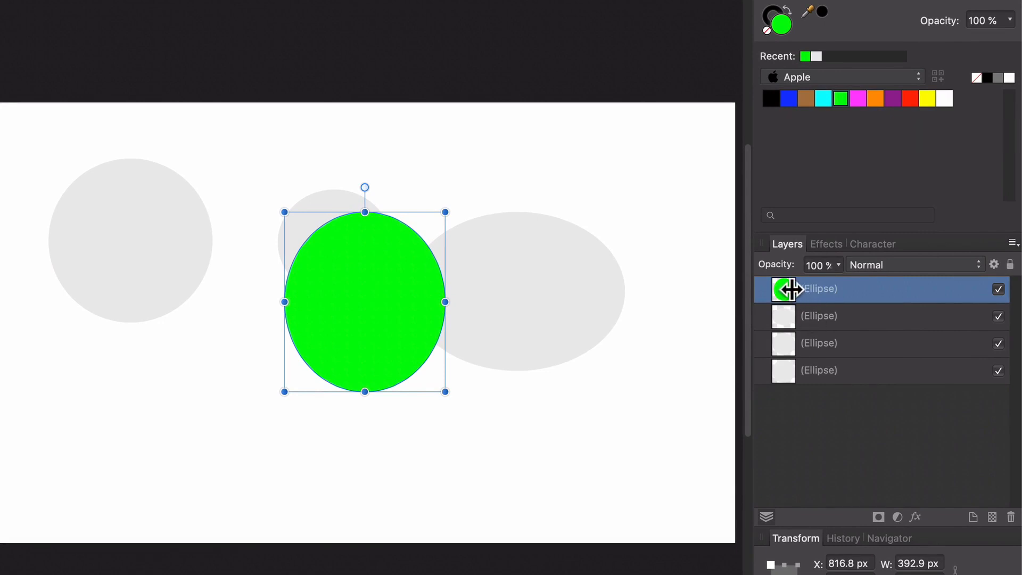
pyautogui.moveTo(826, 292); pyautogui.dragTo(776, 375)
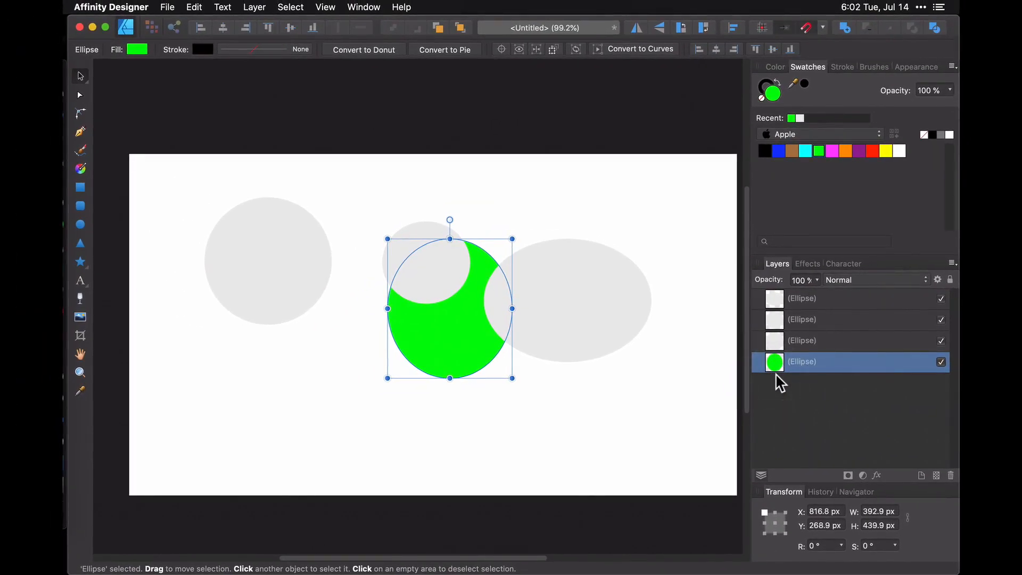
# - Try the green ellipse's layer opacity and visibility, restoring it to 100% and shown
pyautogui.click(819, 281)
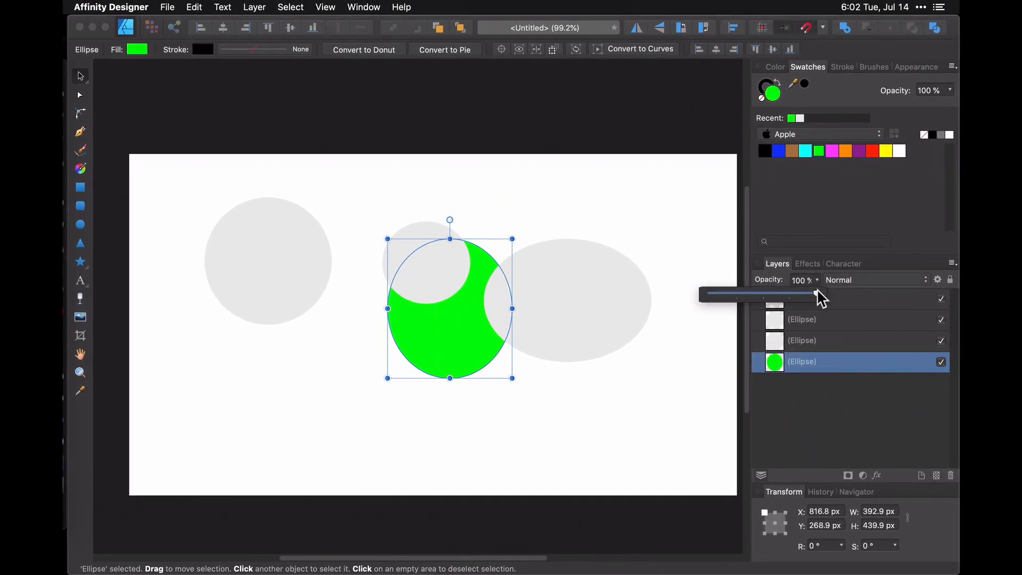
pyautogui.moveTo(810, 293); pyautogui.dragTo(834, 296)
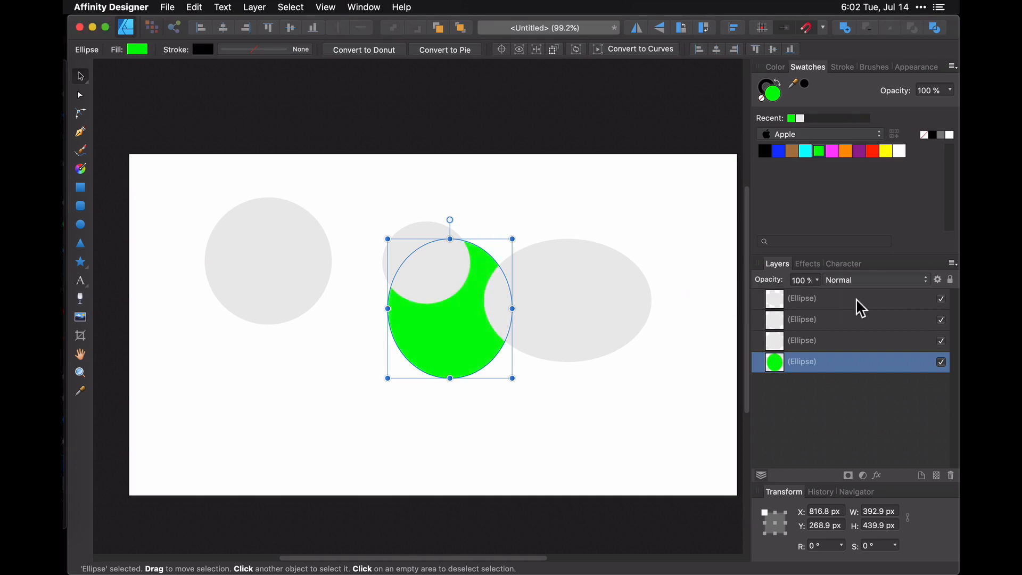
pyautogui.click(941, 361)
pyautogui.click(941, 362)
# - Lock the green ellipse's layer and test whether it can still be selected on the canvas
pyautogui.rightClick(874, 365)
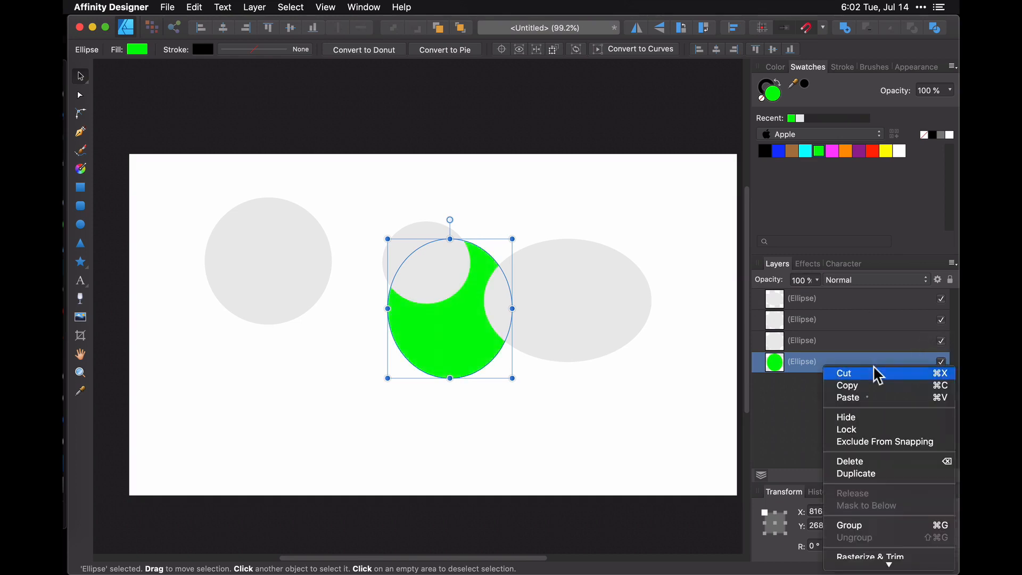
pyautogui.click(863, 432)
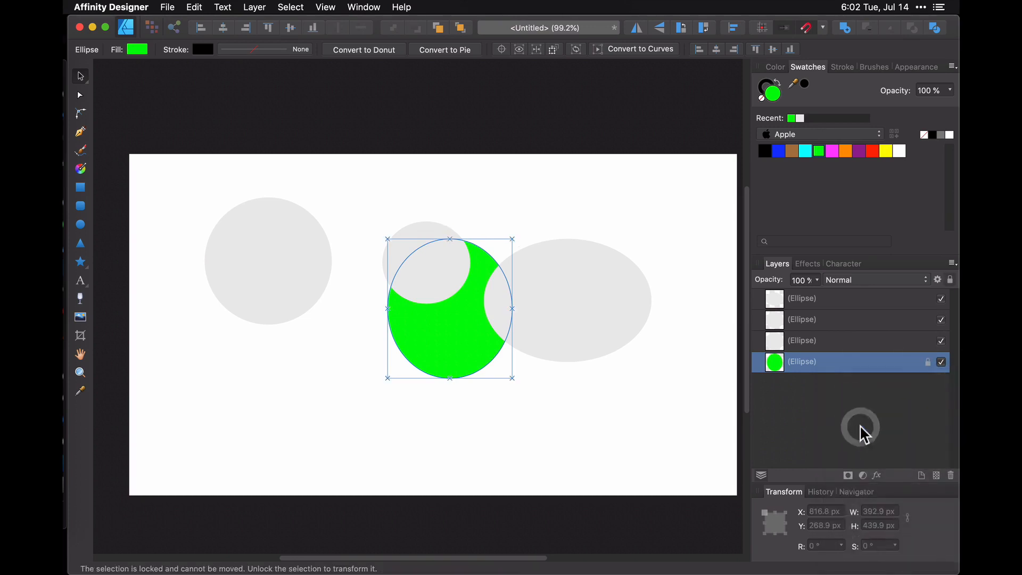
pyautogui.click(542, 356)
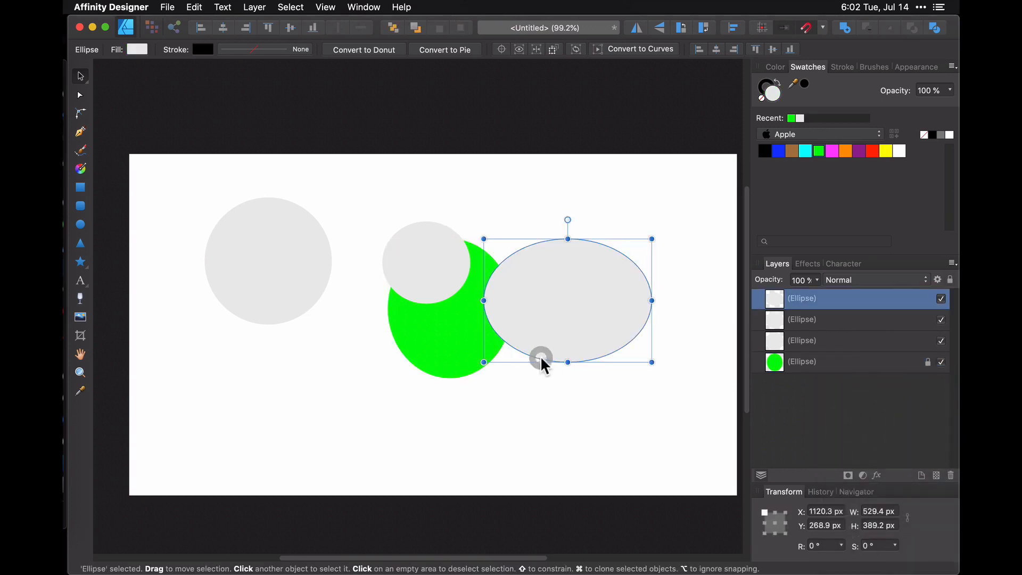
pyautogui.click(452, 349)
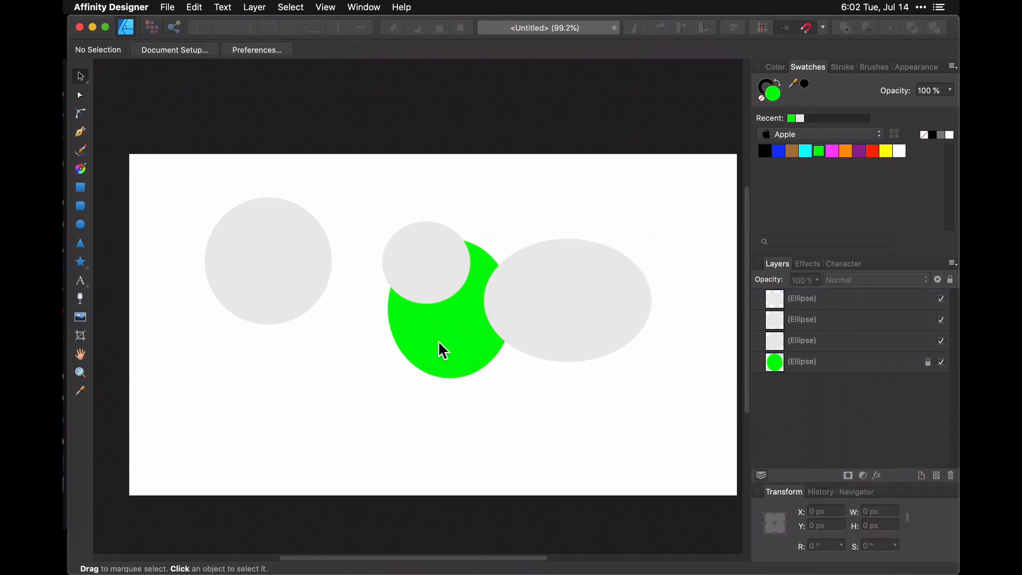
# - Draw a 1920 × 1080 px rectangle covering the whole page and fill it with white
pyautogui.hscroll(2, 440, 343)
pyautogui.click(81, 187)
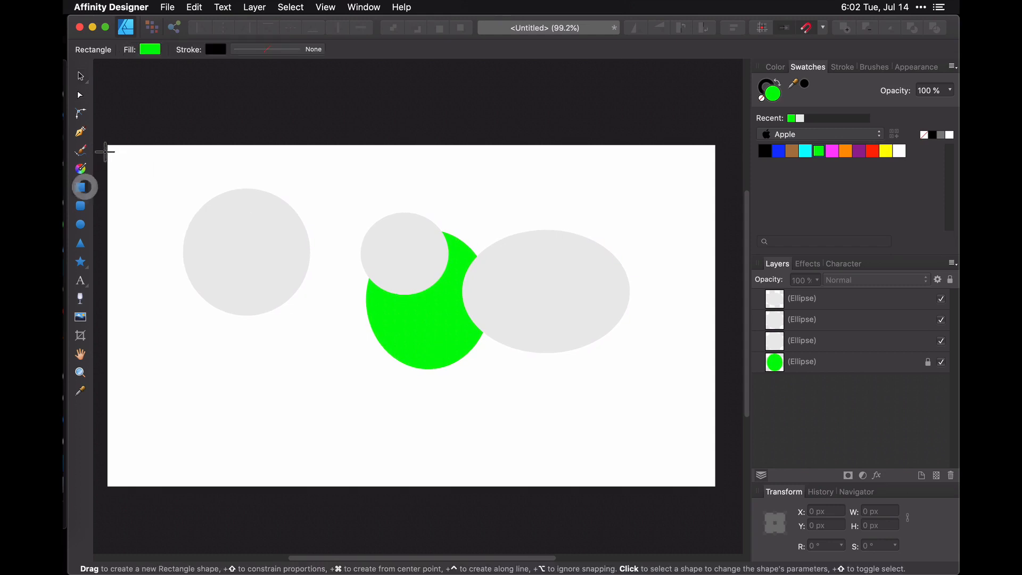
pyautogui.moveTo(109, 146)
pyautogui.mouseDown()
pyautogui.moveTo(433, 381)
pyautogui.moveTo(714, 485)
pyautogui.mouseUp()
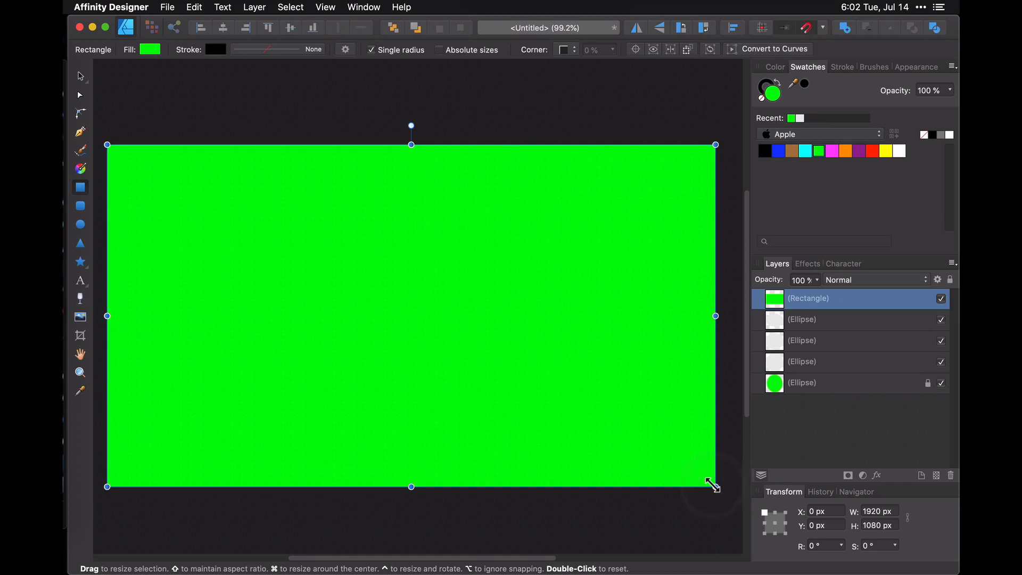
pyautogui.click(904, 155)
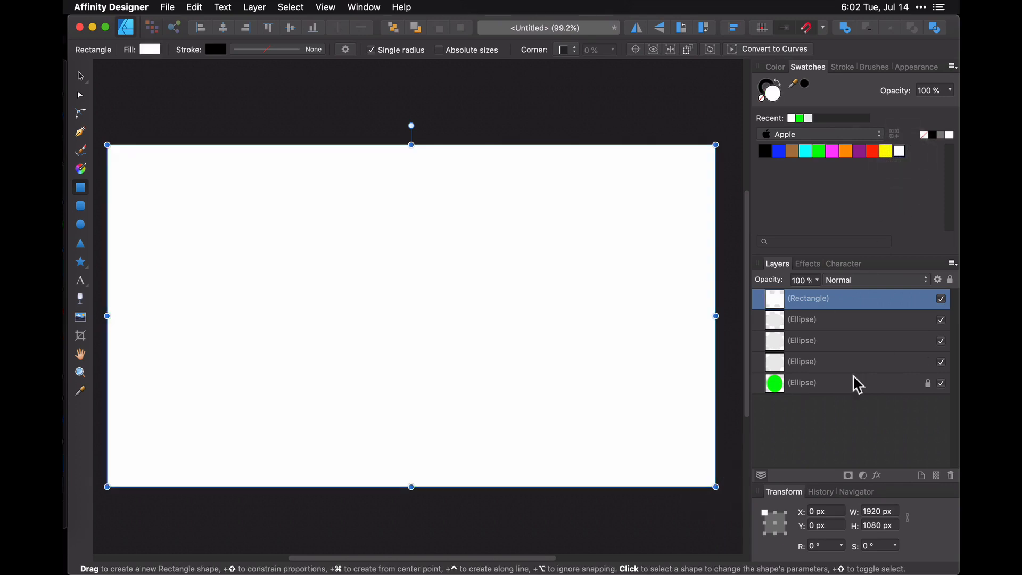
# - Move the white rectangle beneath all the ellipses in the layer order and lock it as the background
pyautogui.moveTo(824, 306); pyautogui.dragTo(761, 390)
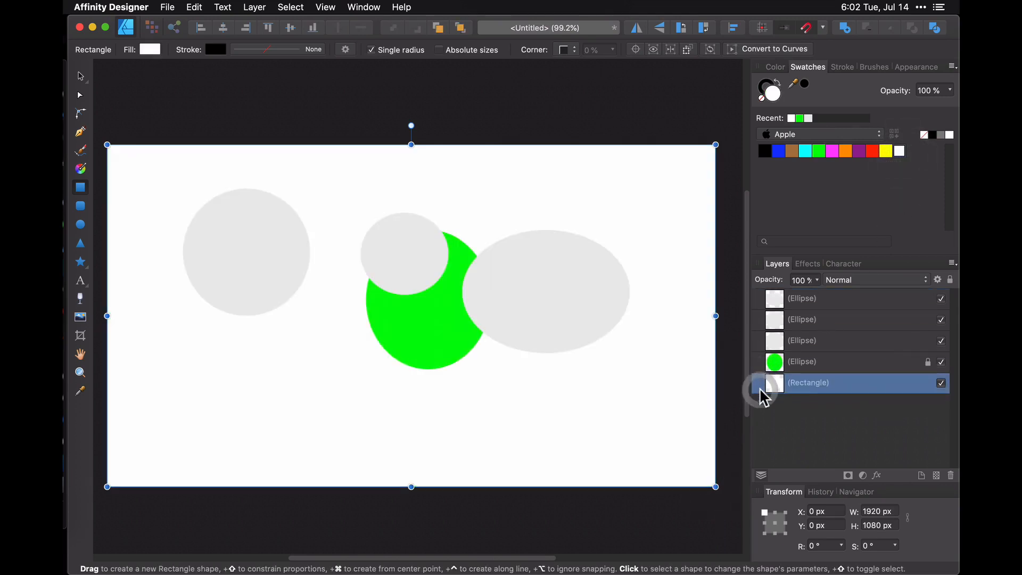
pyautogui.press('super+l')
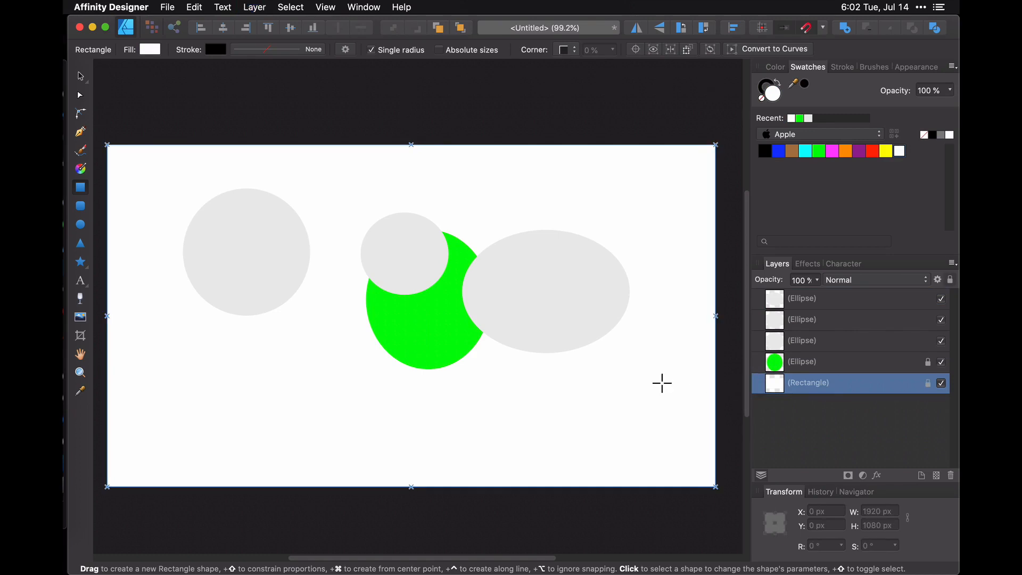
pyautogui.click(662, 383)
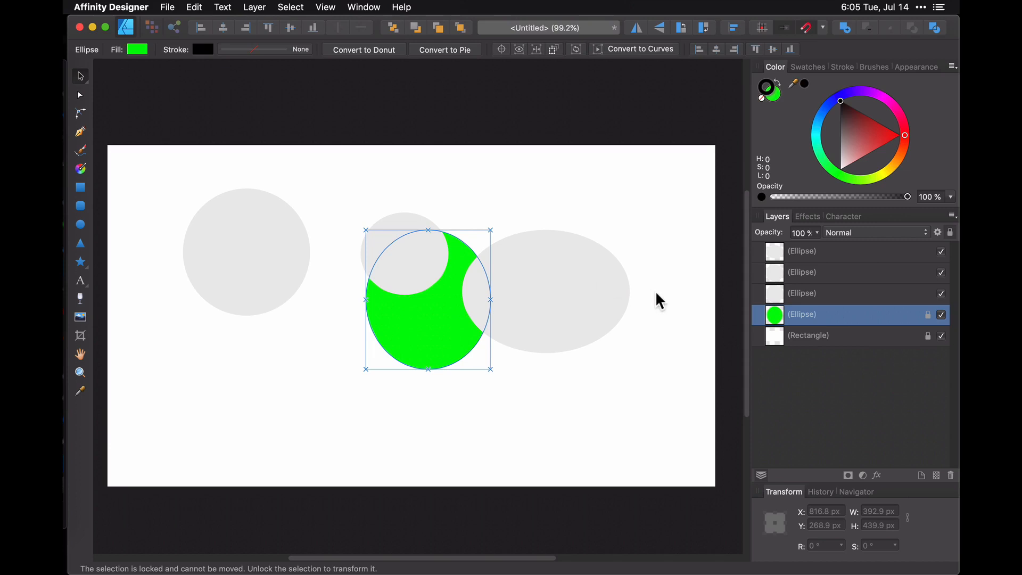
# - Rename the green ellipse's layer to "Green shape"
pyautogui.doubleClick(804, 315)
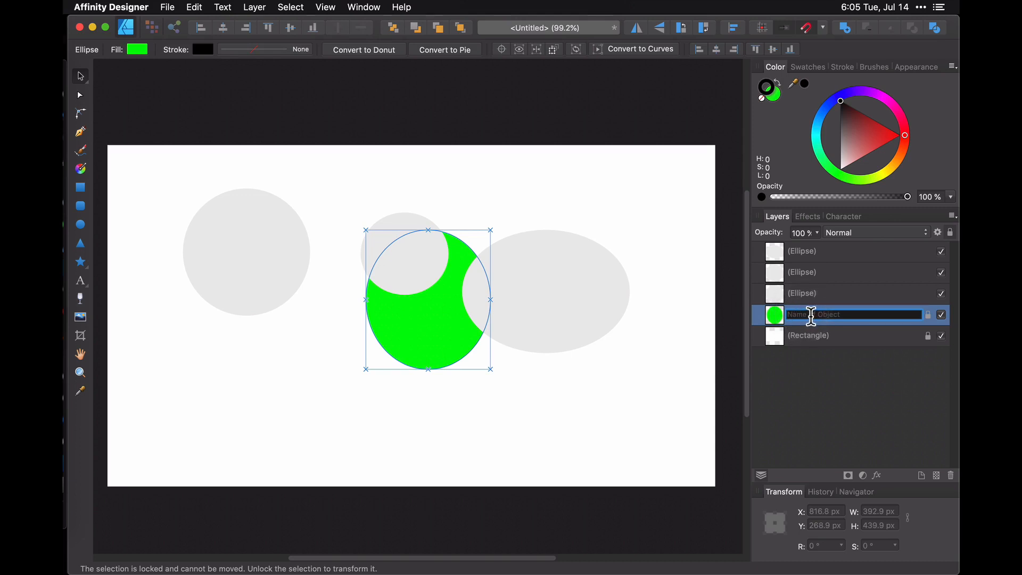
pyautogui.write('Green shape')
pyautogui.press('Return')
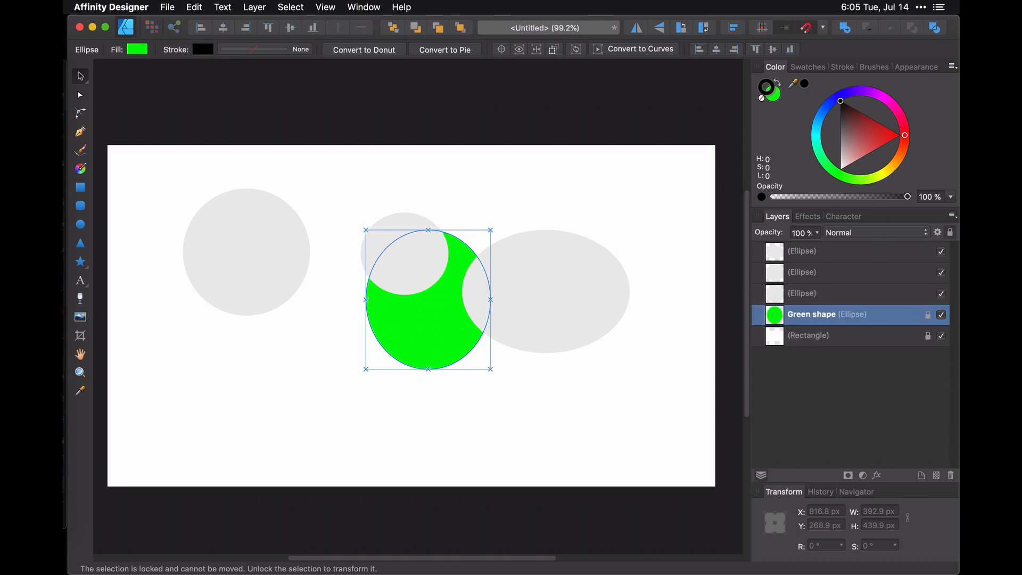
# - Fill the large grey circle beside the green ellipse with dark blue
pyautogui.click(535, 253)
pyautogui.moveTo(309, 144); pyautogui.dragTo(657, 376)
pyautogui.click(825, 293)
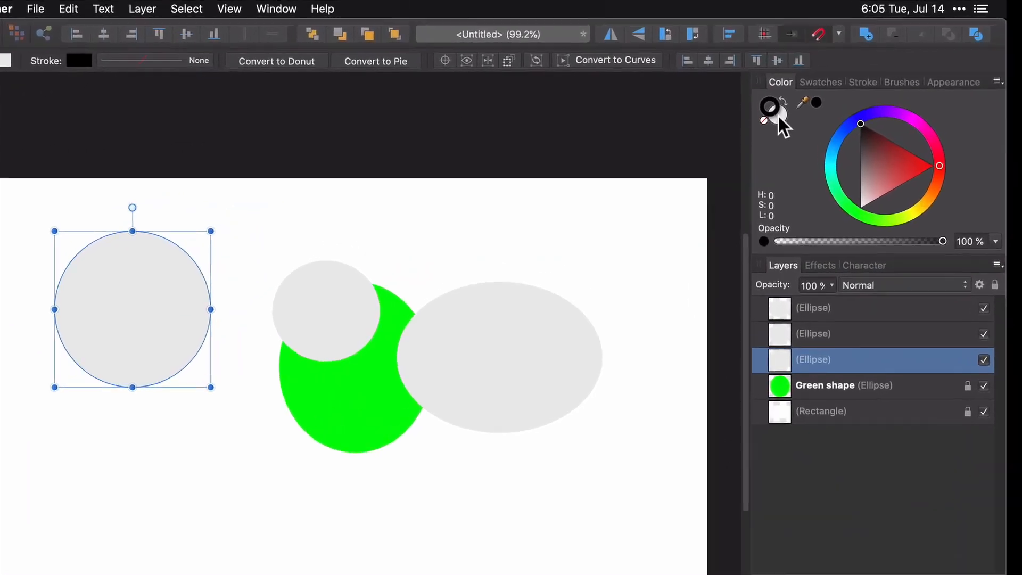
pyautogui.click(758, 99)
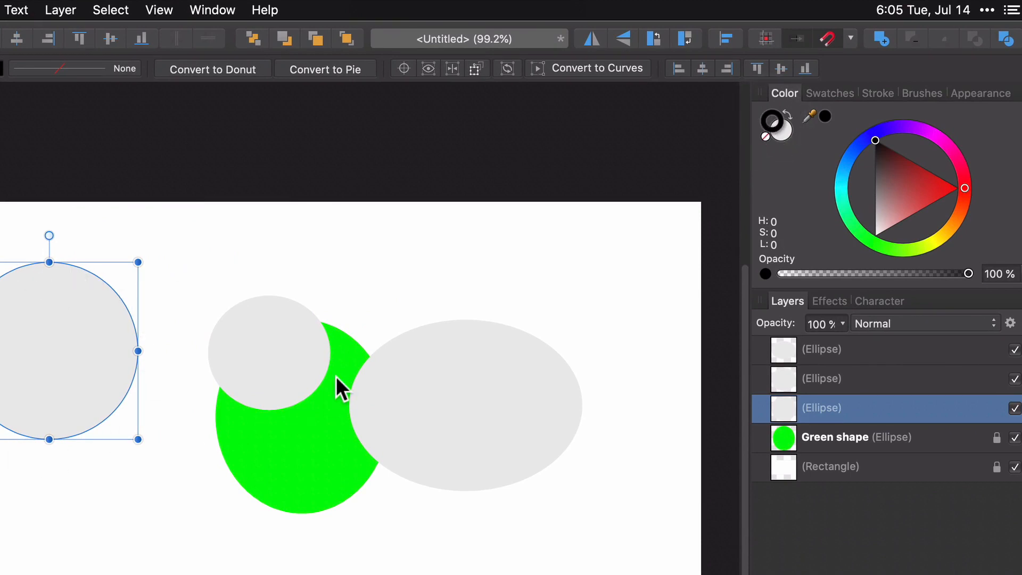
pyautogui.click(779, 133)
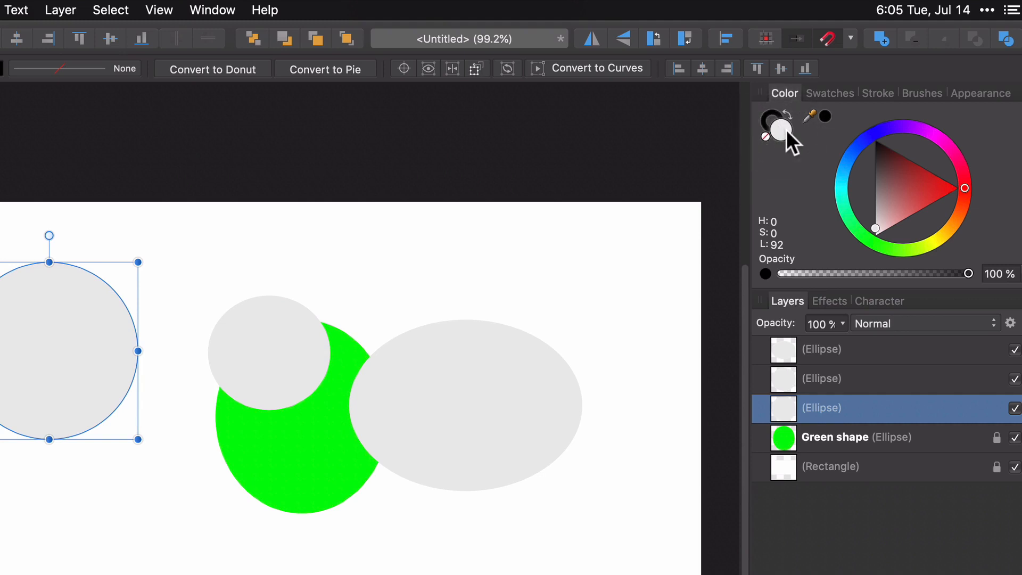
pyautogui.moveTo(876, 138); pyautogui.dragTo(885, 181)
# - Give the dark blue circle a muted red stroke (H 0, S 45, L 51) with a width of 95 pt
pyautogui.click(769, 122)
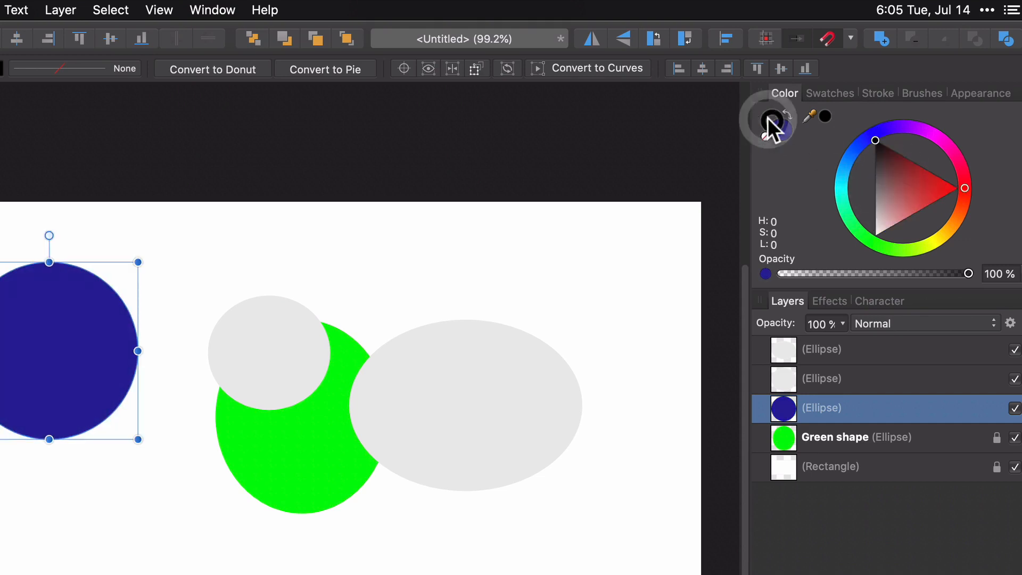
pyautogui.click(928, 187)
pyautogui.moveTo(929, 187)
pyautogui.mouseDown()
pyautogui.moveTo(891, 202)
pyautogui.moveTo(910, 183)
pyautogui.moveTo(892, 187)
pyautogui.moveTo(906, 183)
pyautogui.mouseUp()
pyautogui.moveTo(867, 138); pyautogui.dragTo(867, 136)
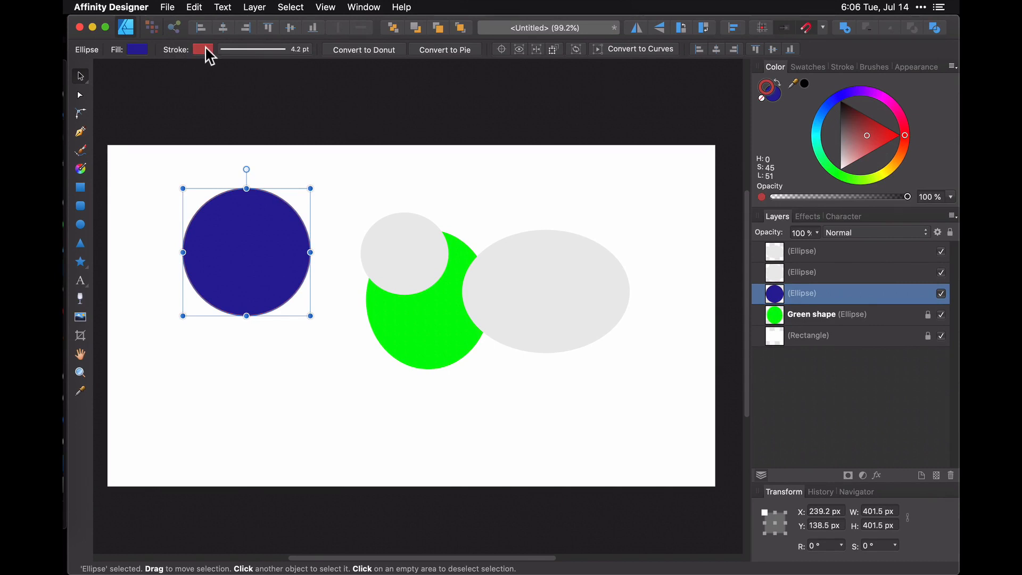
pyautogui.click(282, 46)
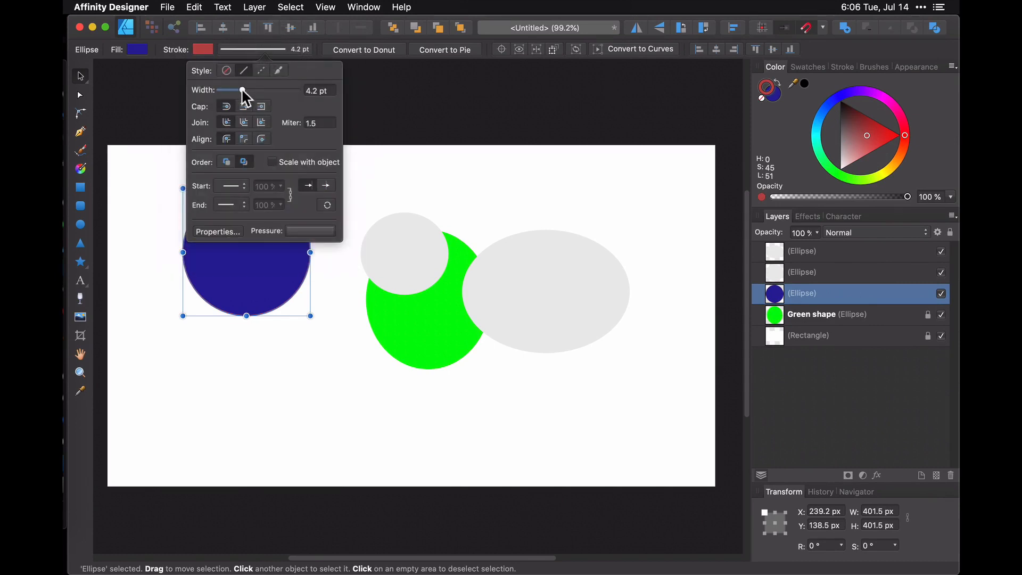
pyautogui.moveTo(241, 89)
pyautogui.mouseDown()
pyautogui.moveTo(293, 89)
pyautogui.moveTo(279, 92)
pyautogui.mouseUp()
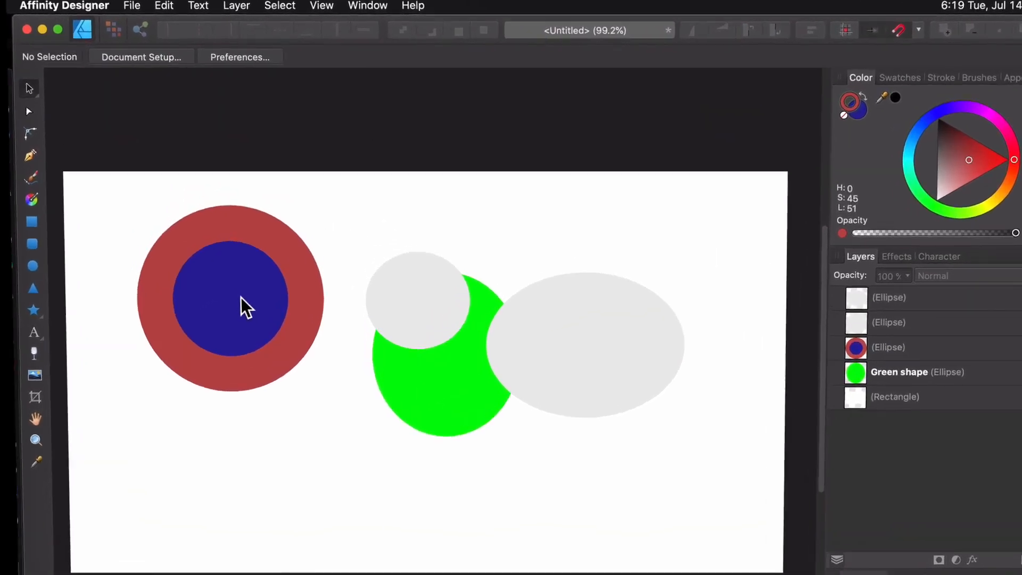
# - Align the blue circle and both grey ellipses along their top edges and space them evenly horizontally and vertically
pyautogui.click(240, 294)
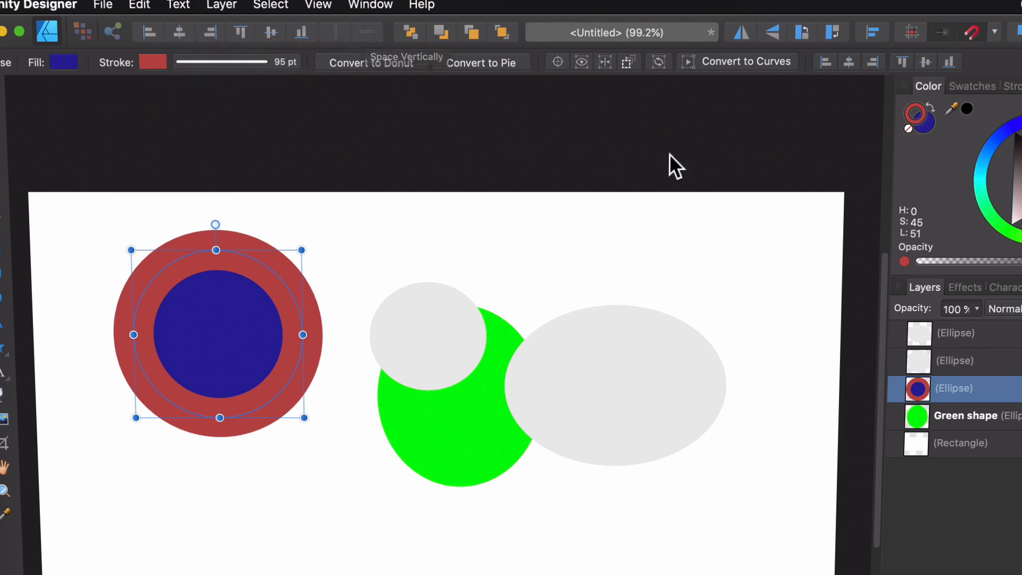
pyautogui.moveTo(767, 150); pyautogui.dragTo(69, 563)
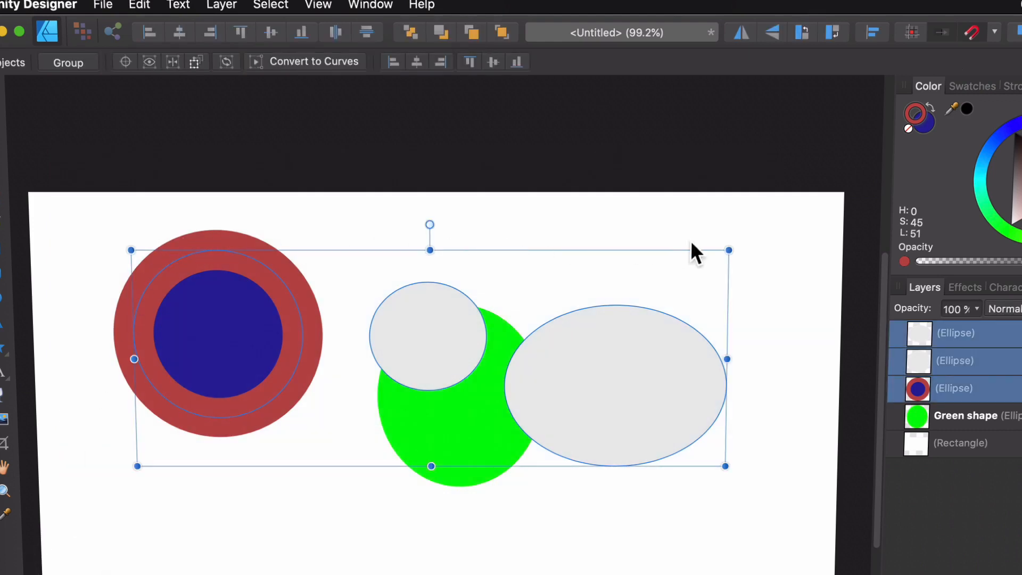
pyautogui.click(241, 29)
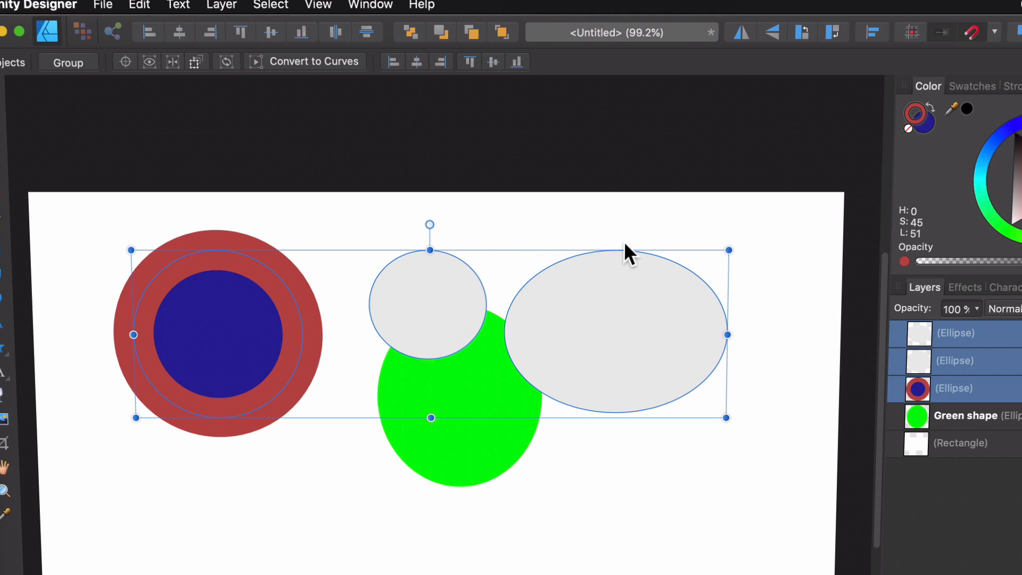
pyautogui.click(340, 29)
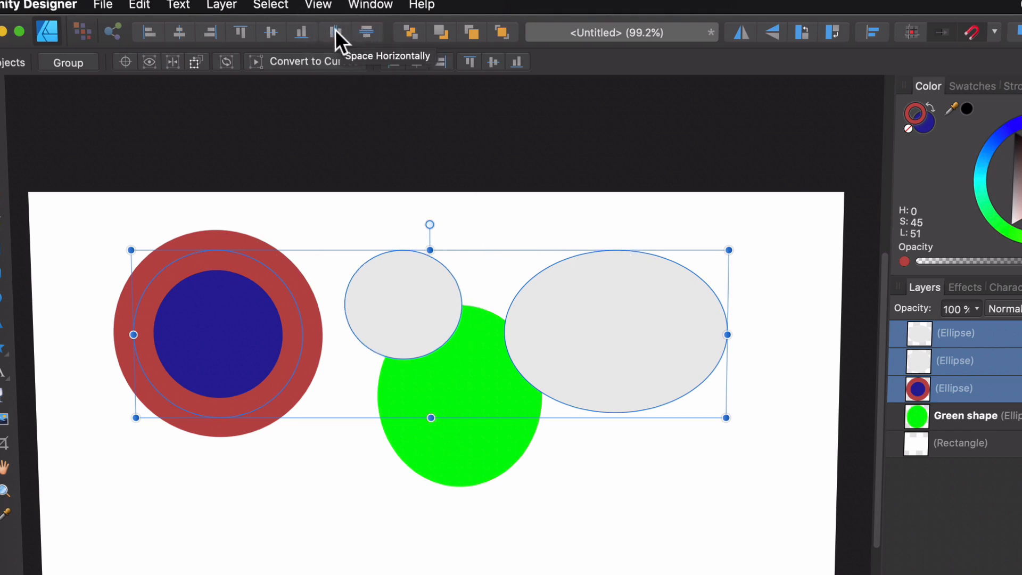
pyautogui.click(336, 31)
pyautogui.click(370, 30)
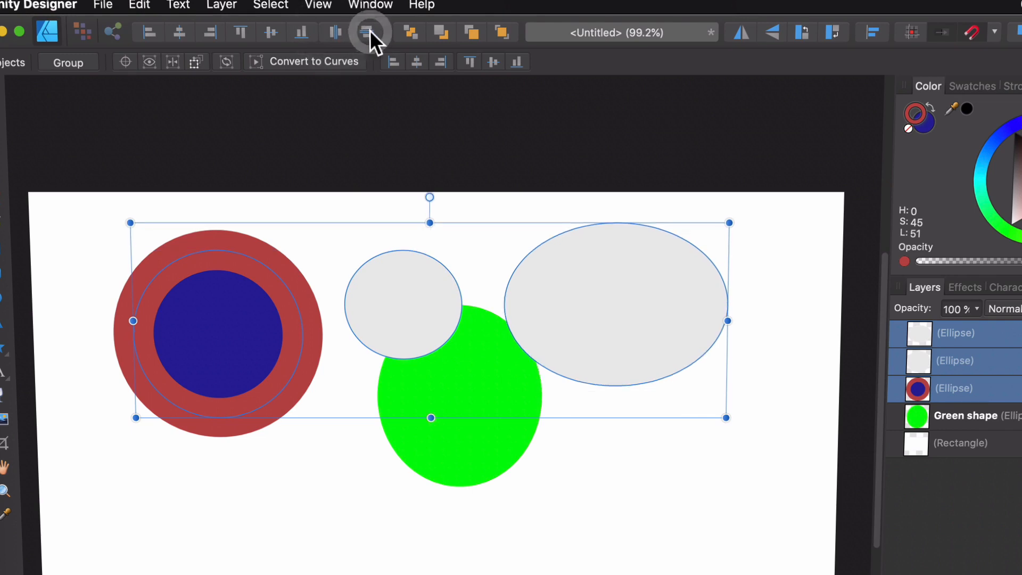
# - Move the small grey ellipse and the blue circle below the large grey ellipse and space all three evenly vertically
pyautogui.click(551, 315)
pyautogui.moveTo(426, 302); pyautogui.dragTo(659, 474)
pyautogui.moveTo(238, 285); pyautogui.dragTo(646, 574)
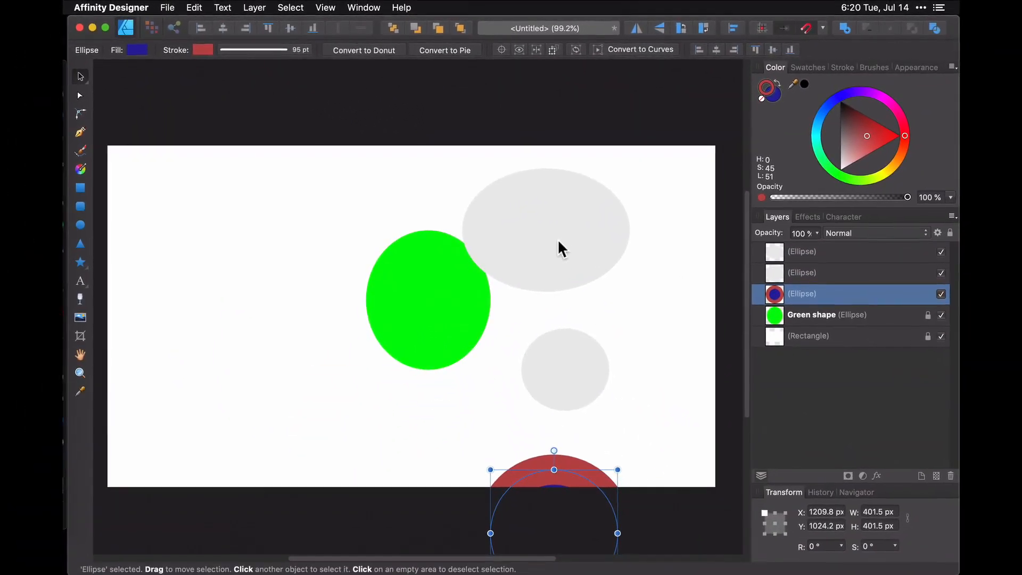
pyautogui.moveTo(740, 162); pyautogui.dragTo(414, 573)
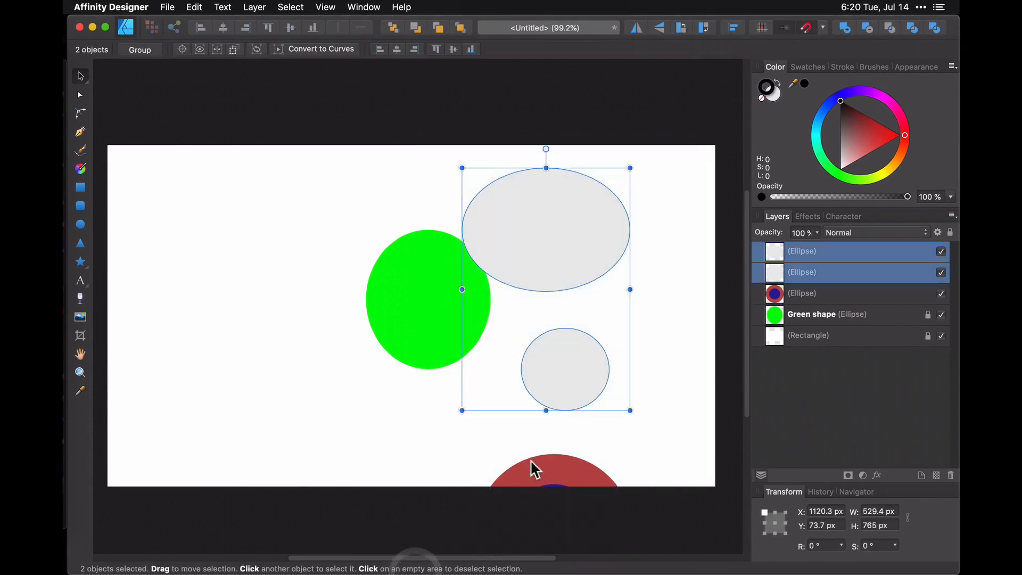
pyautogui.keyDown('shift'); pyautogui.click(575, 537); pyautogui.keyUp('shift')
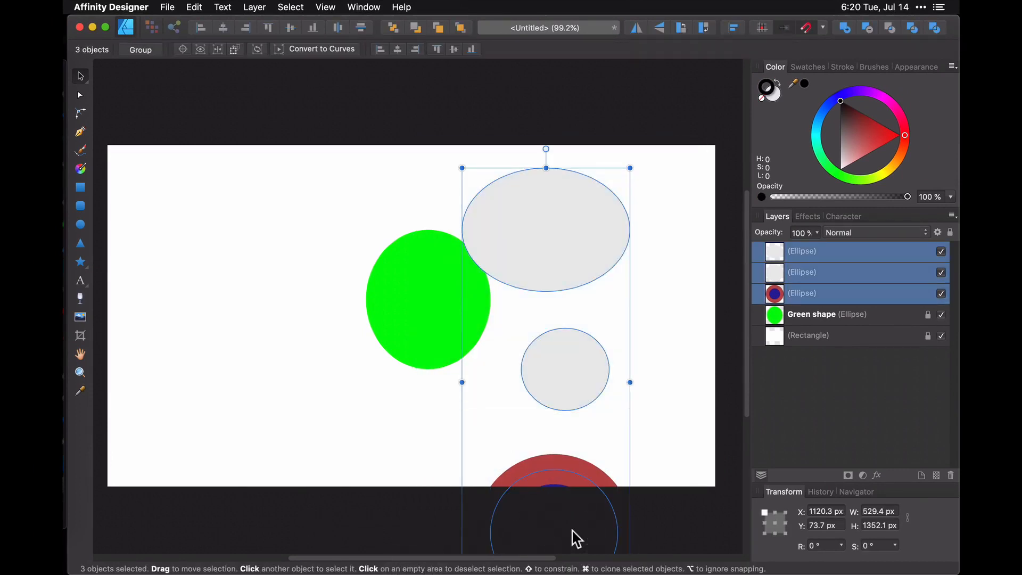
pyautogui.click(366, 27)
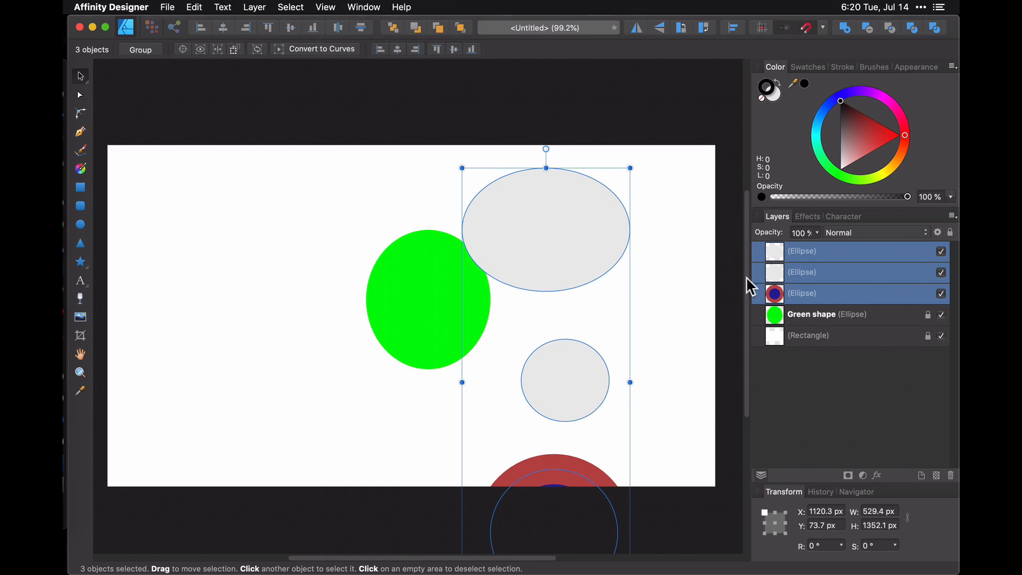
# - Move the large grey ellipse's layer directly beneath the Green shape layer
pyautogui.click(772, 373)
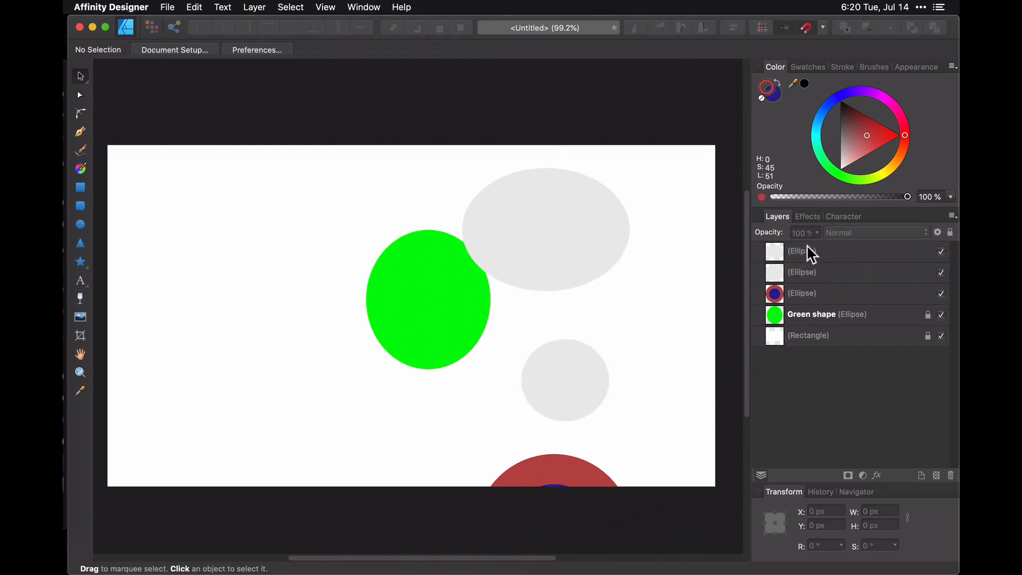
pyautogui.moveTo(799, 290); pyautogui.dragTo(776, 314)
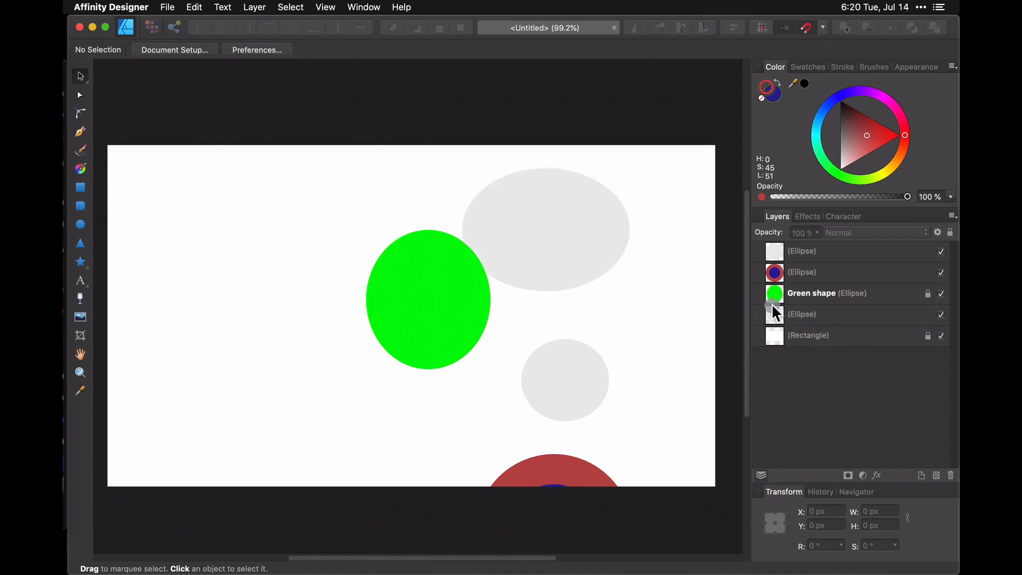
# - Shift the large grey ellipse back and forward one level at a time, ending directly above the blue circle in the layer order
pyautogui.click(563, 224)
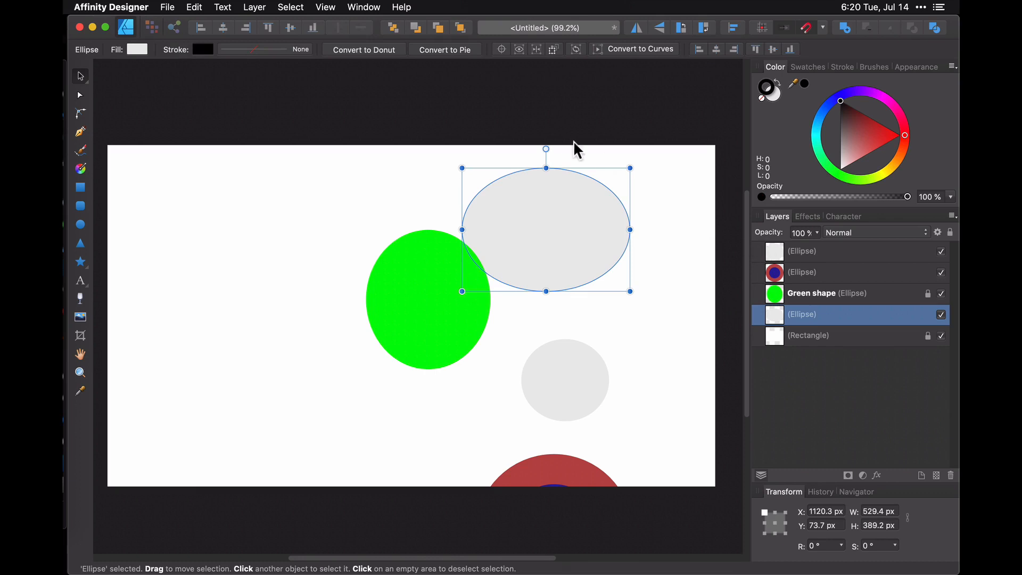
pyautogui.click(418, 27)
pyautogui.click(440, 29)
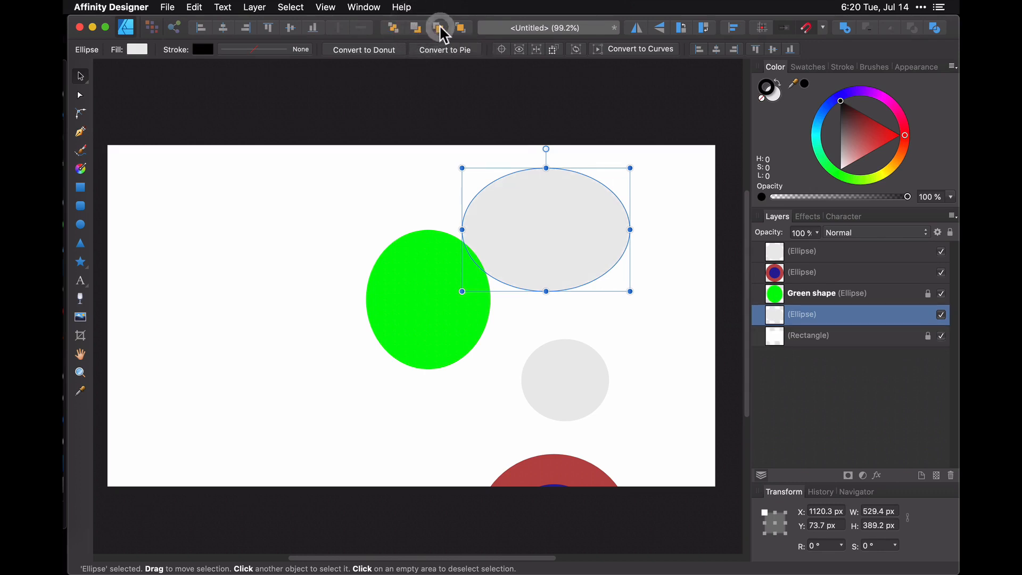
pyautogui.click(440, 29)
pyautogui.click(440, 29)
pyautogui.click(418, 30)
pyautogui.click(417, 28)
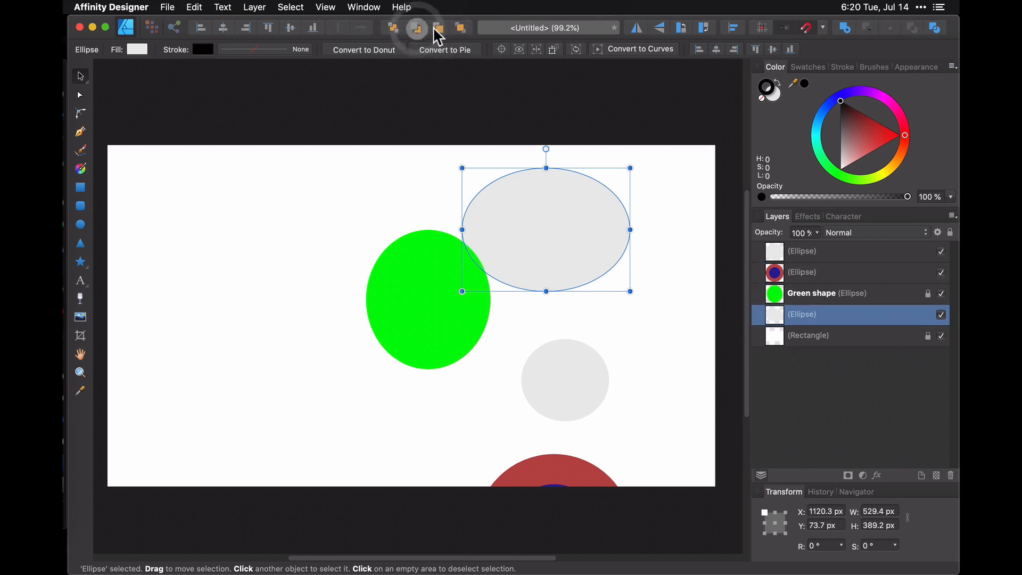
pyautogui.click(438, 28)
pyautogui.click(439, 28)
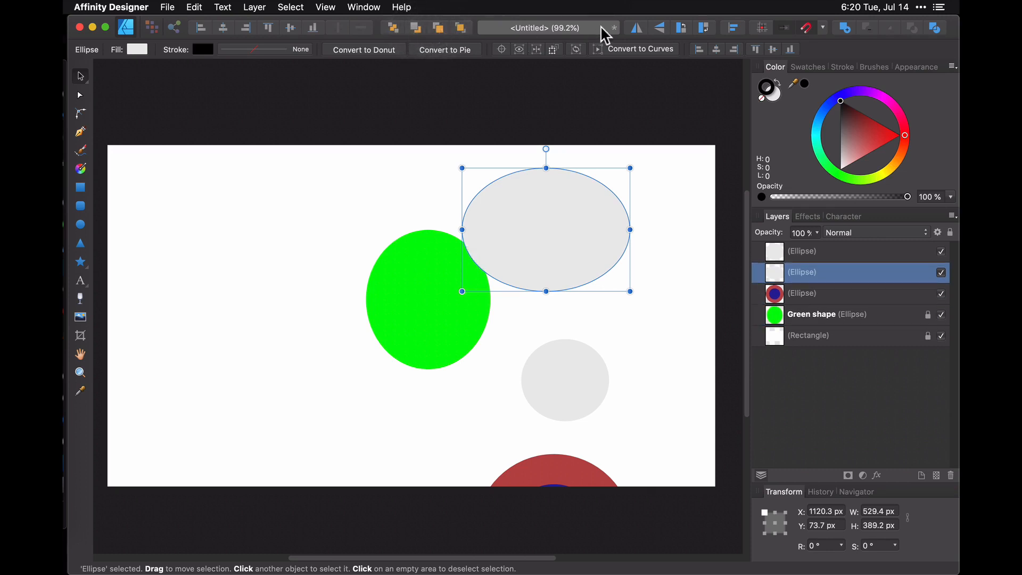
# - Rotate the large grey ellipse to about -31.8° and try flipping it horizontally and vertically
pyautogui.click(638, 28)
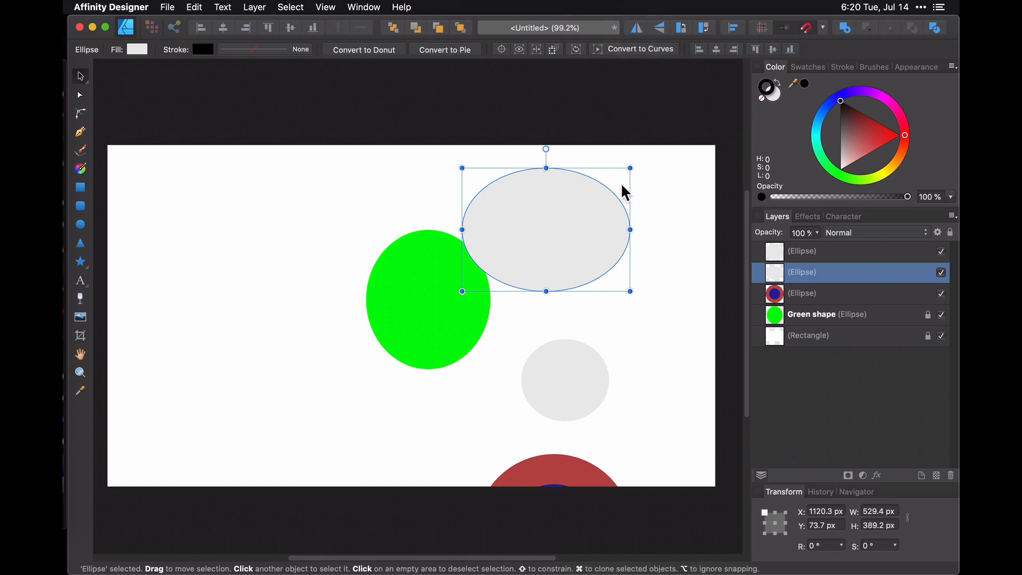
pyautogui.click(663, 27)
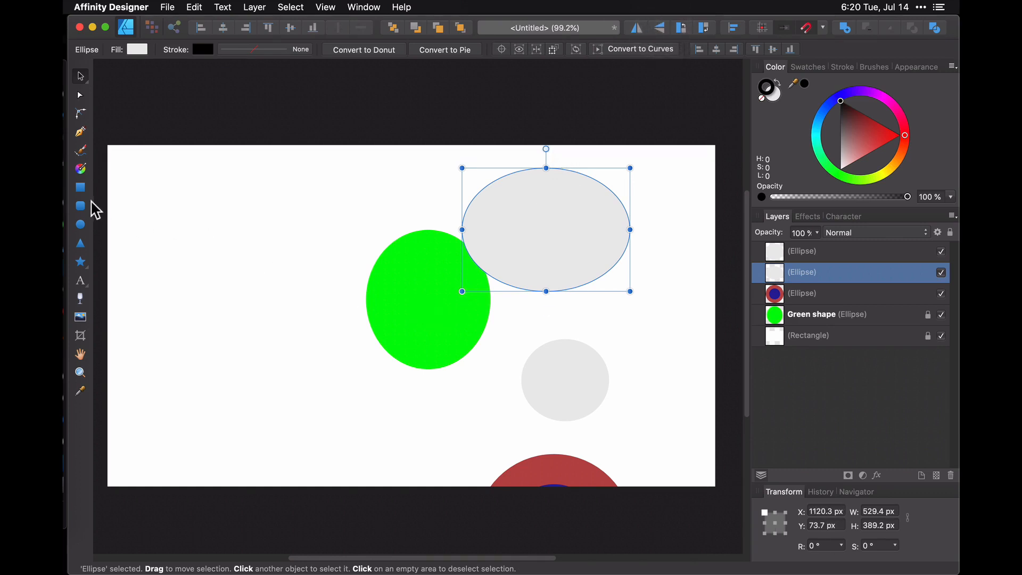
pyautogui.moveTo(547, 149); pyautogui.dragTo(590, 160)
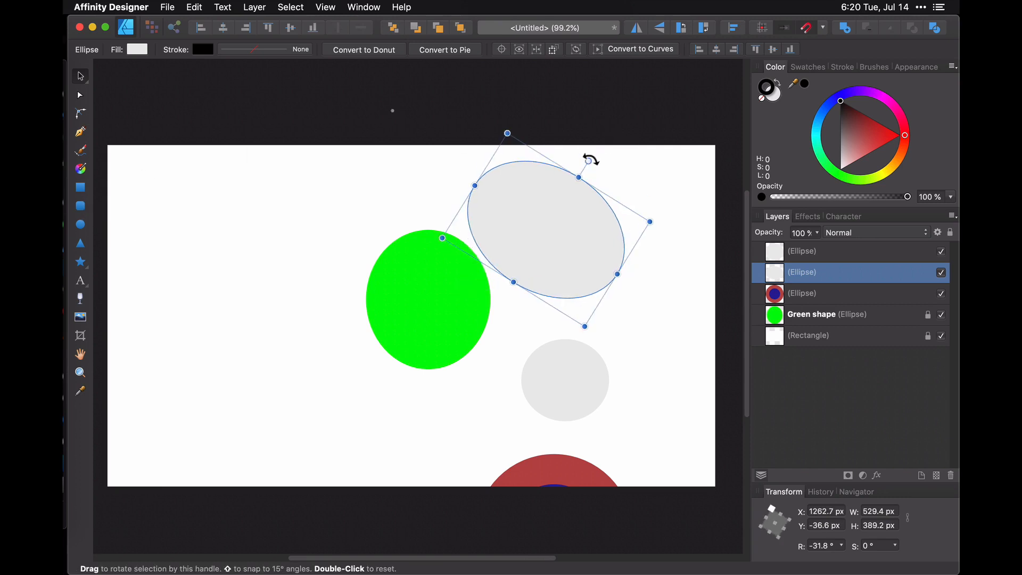
pyautogui.click(637, 28)
pyautogui.click(660, 27)
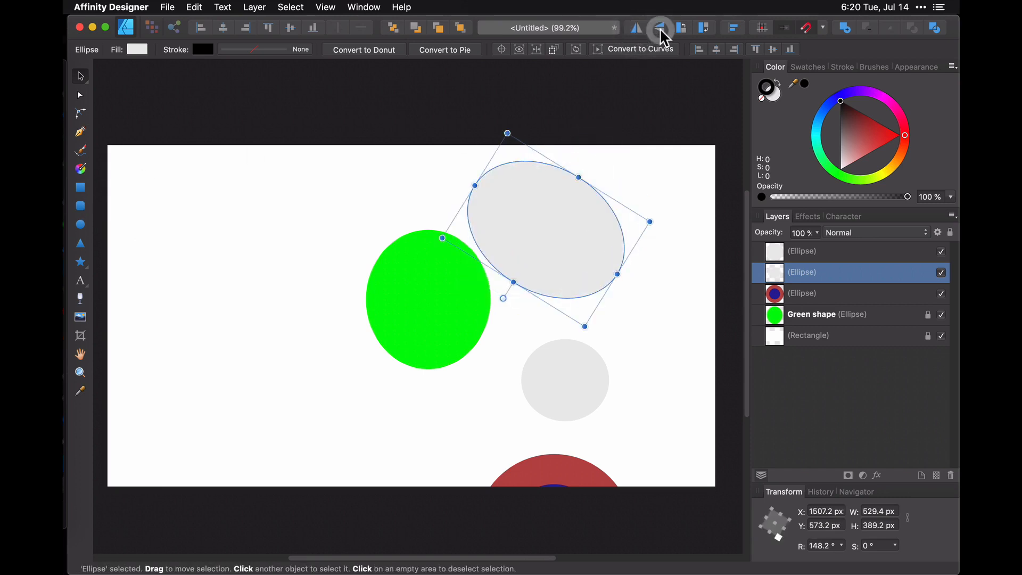
pyautogui.click(660, 27)
pyautogui.click(639, 28)
# - Rotate the large grey ellipse in 90° turns clockwise and back again, and move it over the green ellipse
pyautogui.click(705, 26)
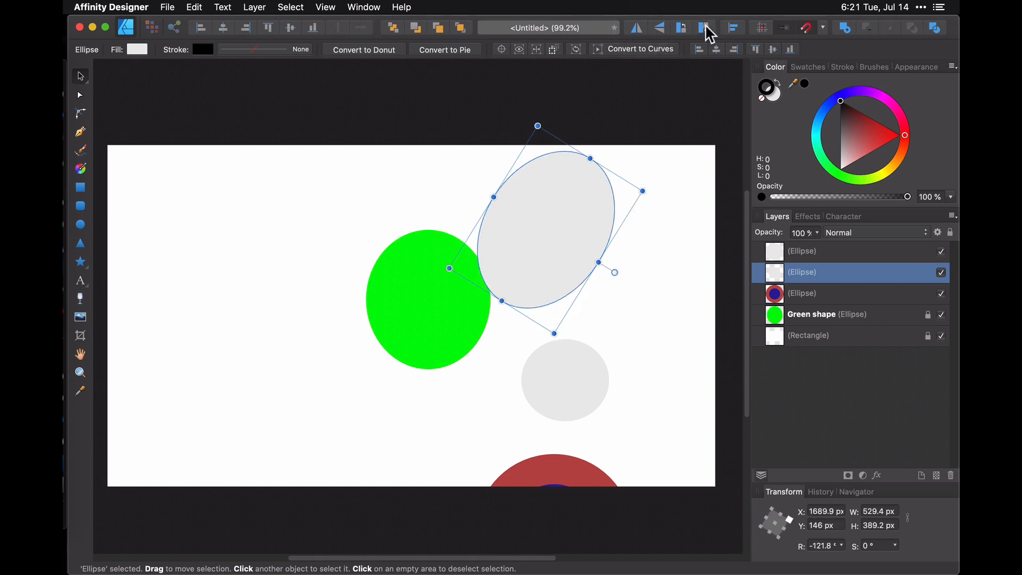
pyautogui.click(705, 26)
pyautogui.click(705, 26)
pyautogui.click(686, 25)
pyautogui.click(686, 26)
pyautogui.click(687, 26)
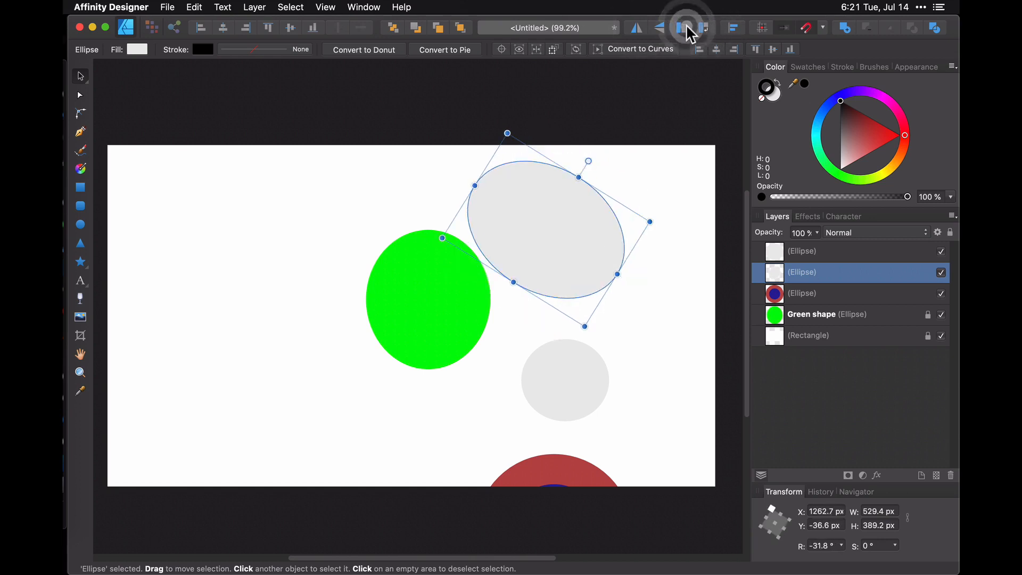
pyautogui.click(687, 25)
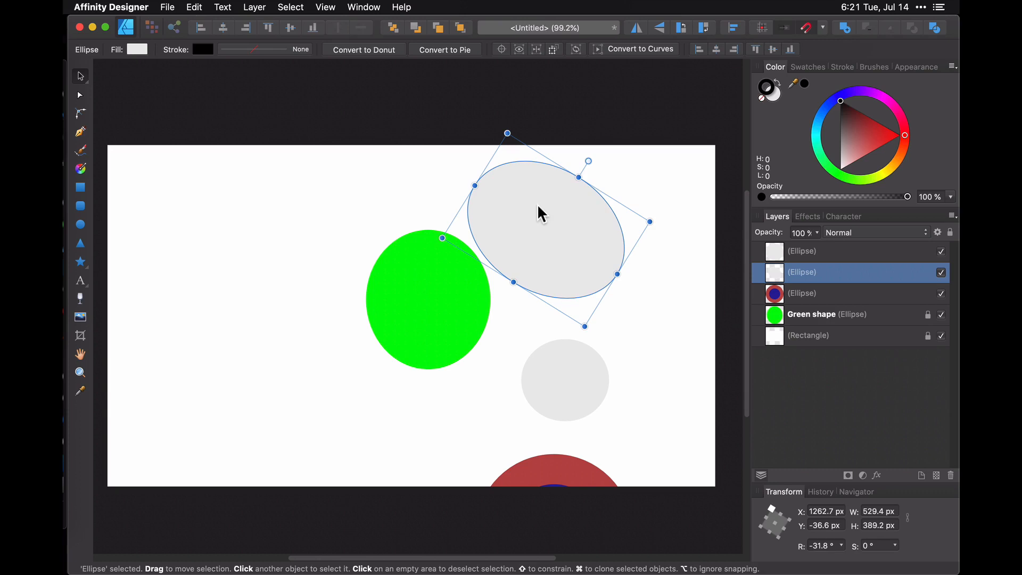
pyautogui.moveTo(538, 205); pyautogui.dragTo(407, 290)
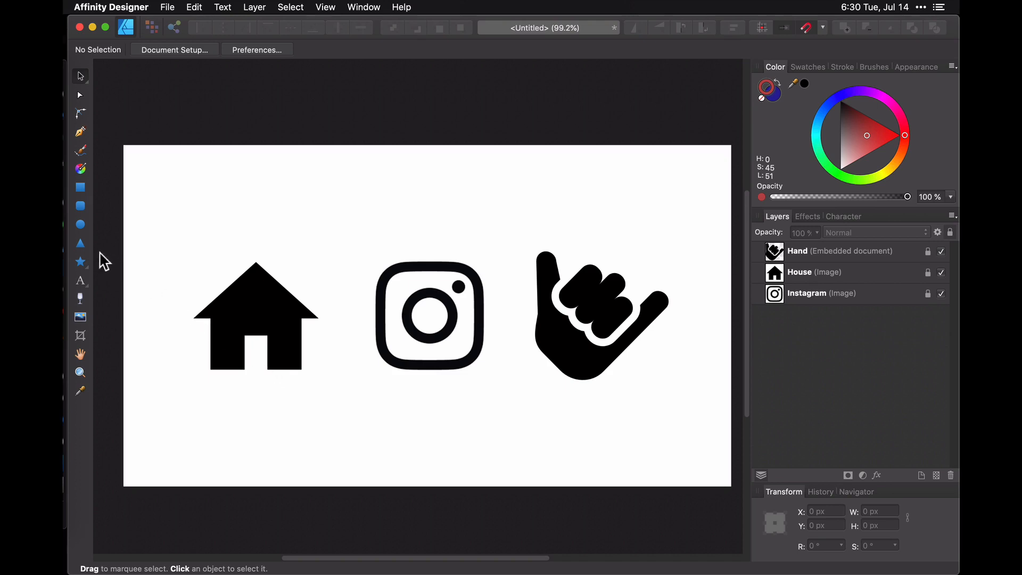
# - Draw a triangle about 396 × 174 px over the house icon's roof and remove its stroke
pyautogui.click(81, 244)
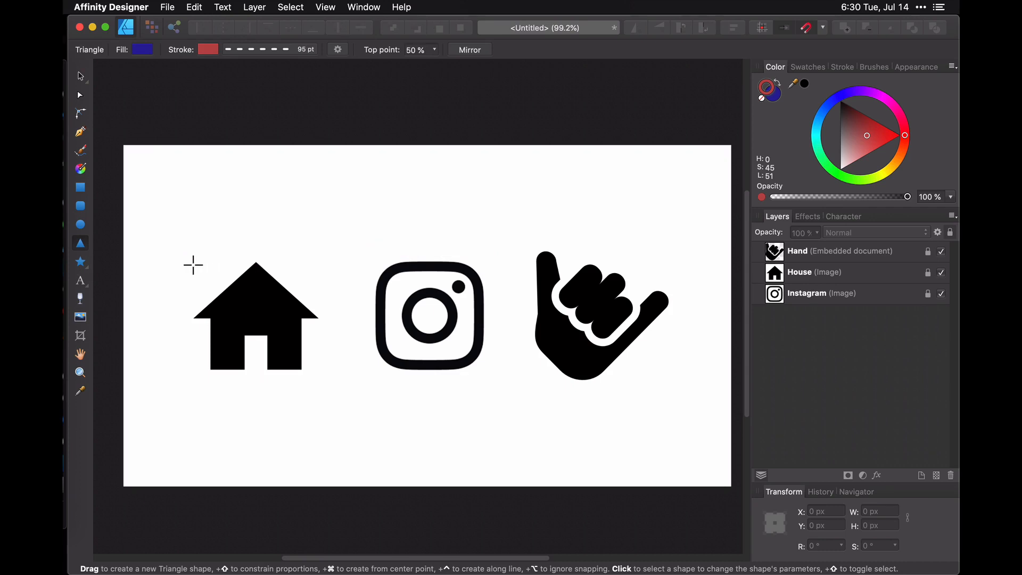
pyautogui.moveTo(193, 261); pyautogui.dragTo(319, 318)
pyautogui.click(263, 50)
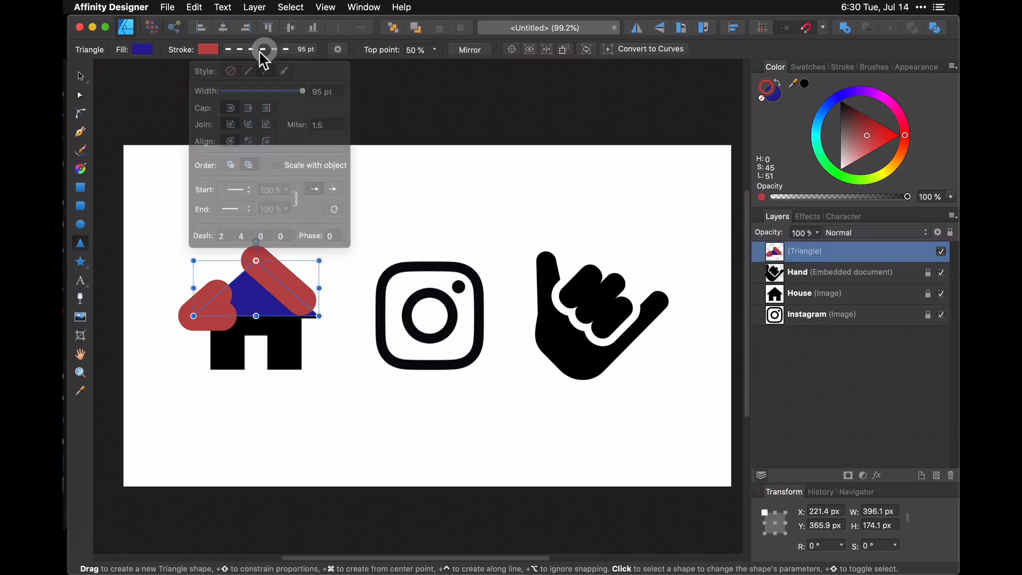
pyautogui.click(233, 71)
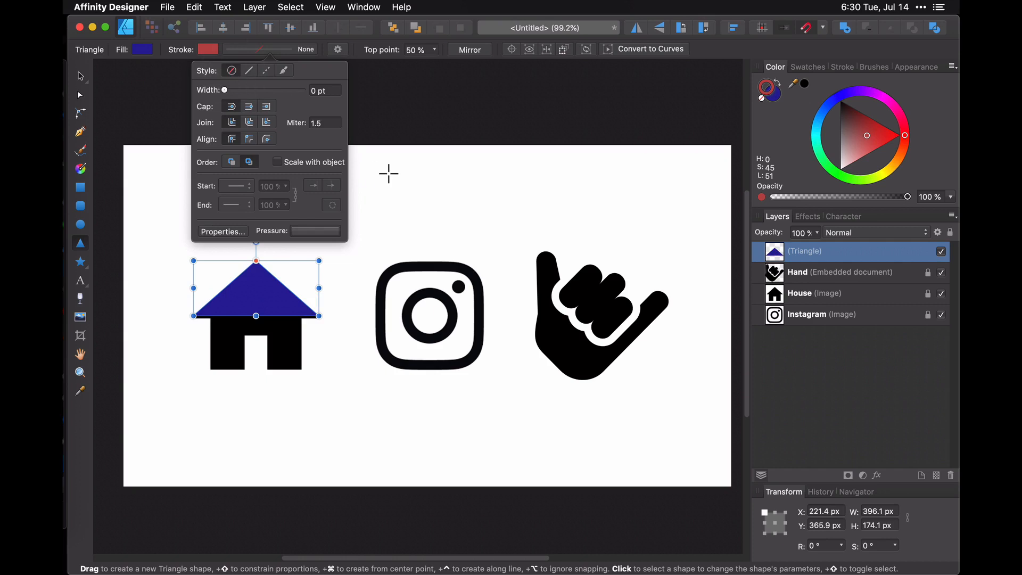
pyautogui.click(388, 174)
pyautogui.click(389, 173)
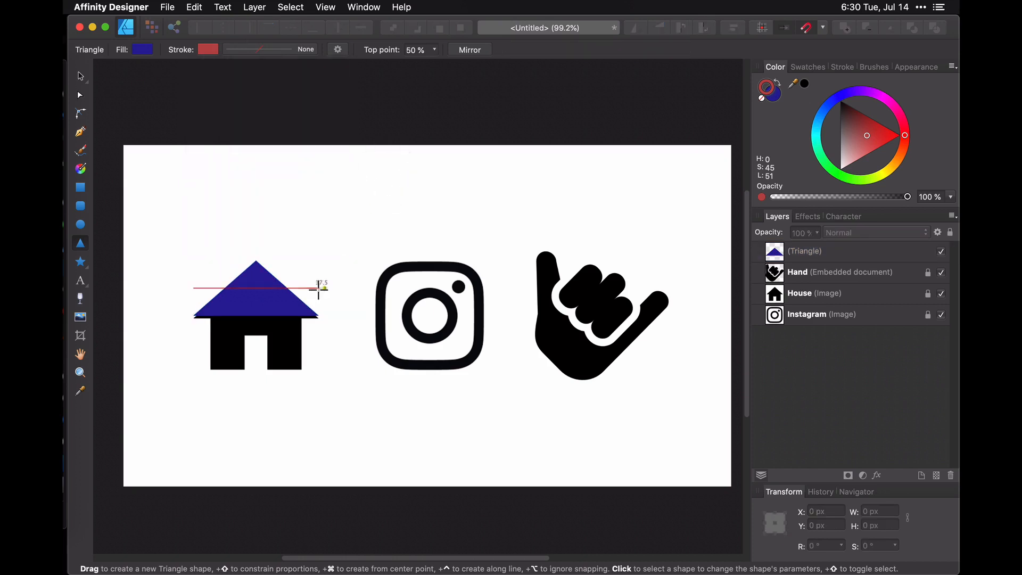
pyautogui.click(270, 291)
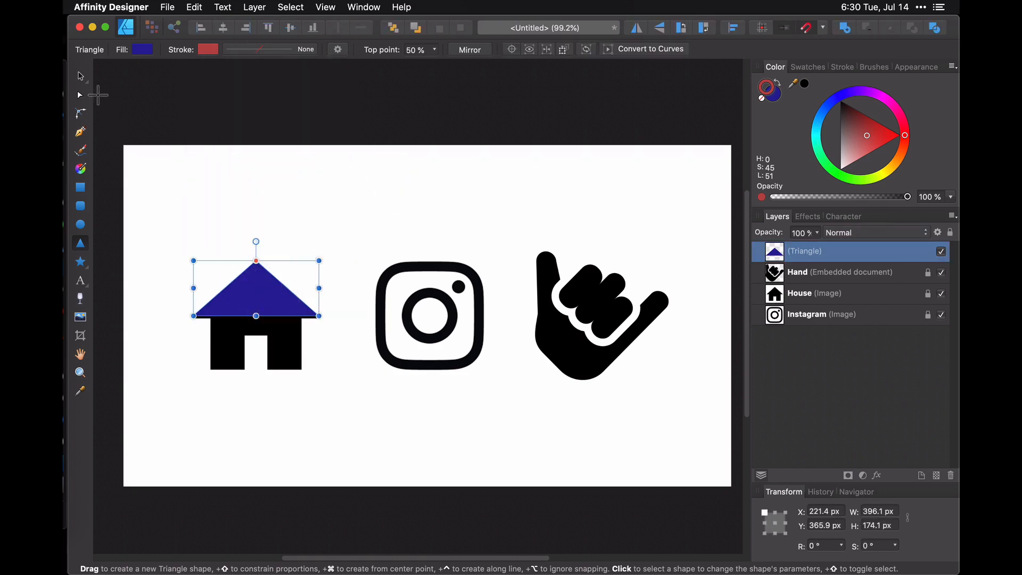
# - Move the blue triangle slightly down to about X 219.5, Y 372.9 px to cover the house icon's roof
pyautogui.click(81, 76)
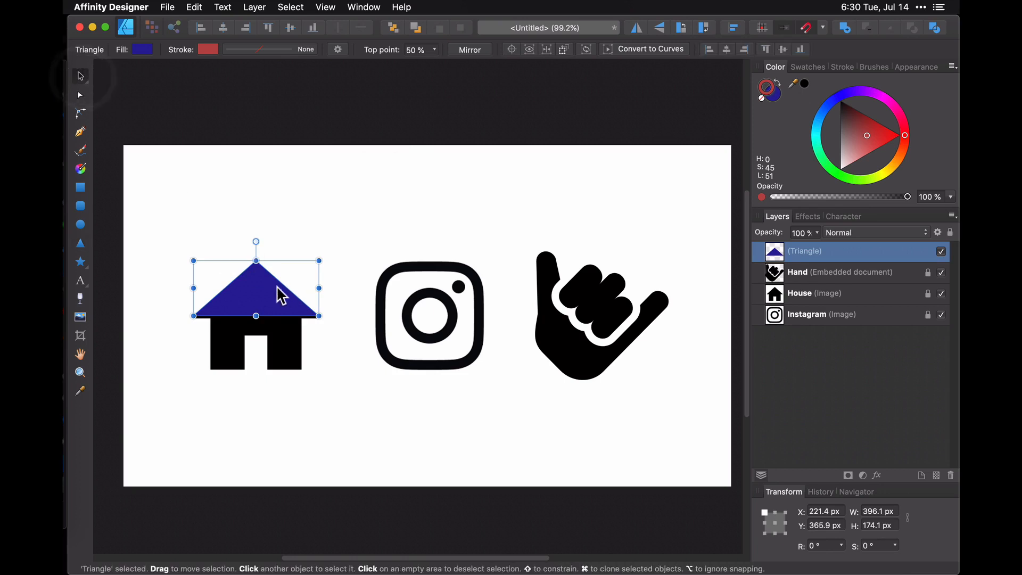
pyautogui.moveTo(282, 296); pyautogui.dragTo(281, 297)
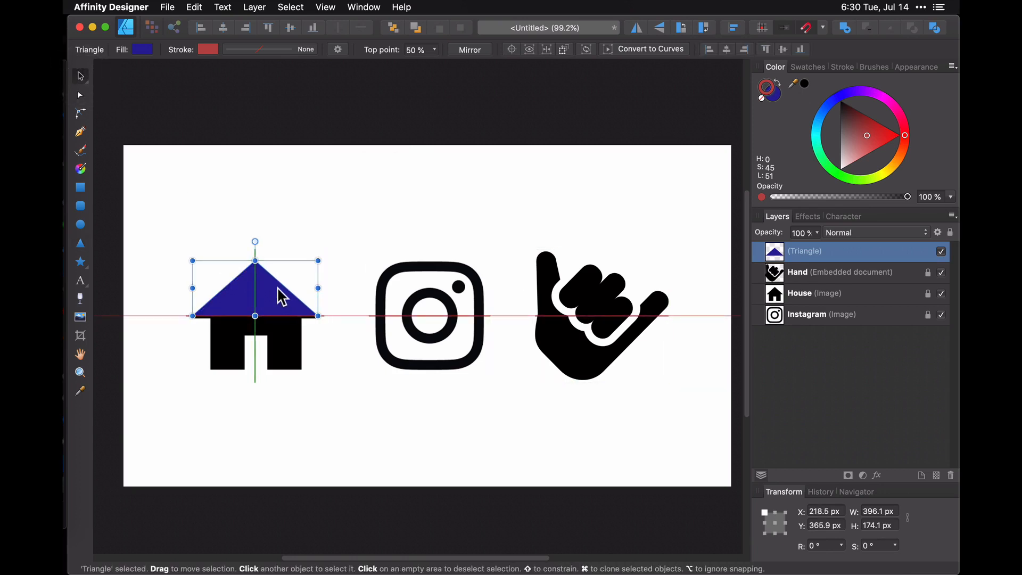
pyautogui.moveTo(281, 296); pyautogui.dragTo(282, 297)
pyautogui.click(384, 204)
pyautogui.click(249, 274)
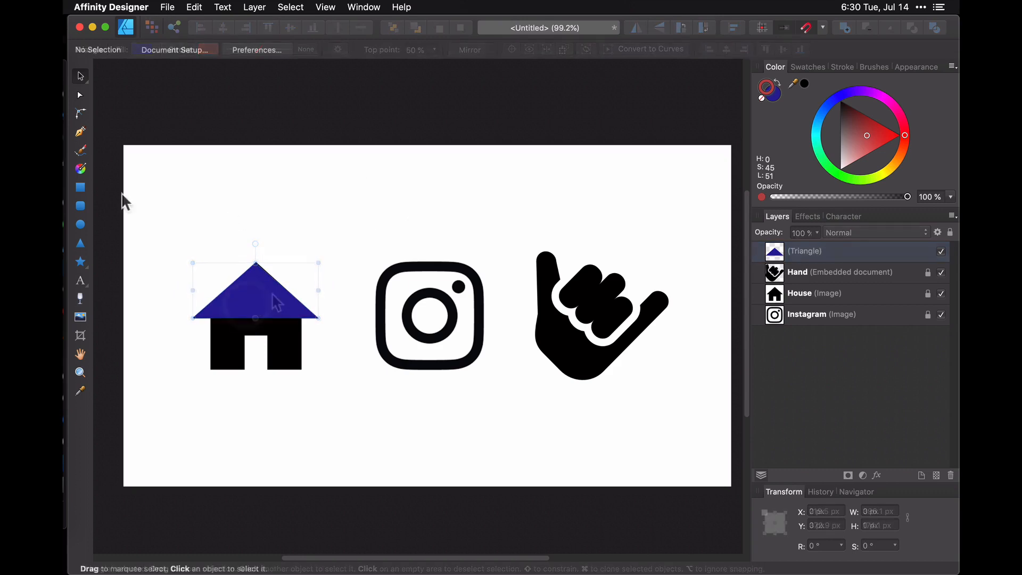
# - Draw a rectangle about 287 × 163 px over the house body and lower its opacity to 57%
pyautogui.click(80, 187)
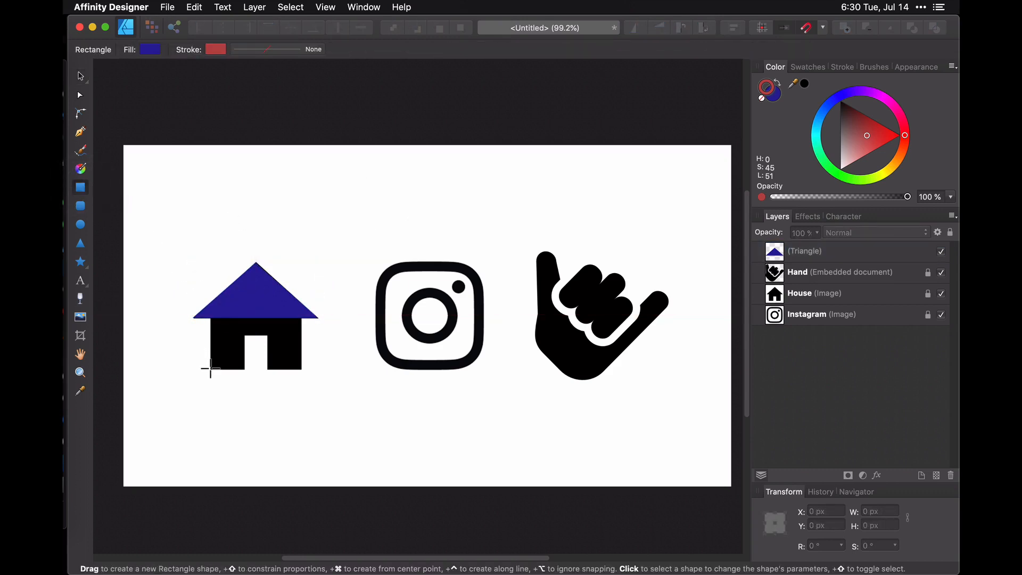
pyautogui.moveTo(211, 370); pyautogui.dragTo(302, 318)
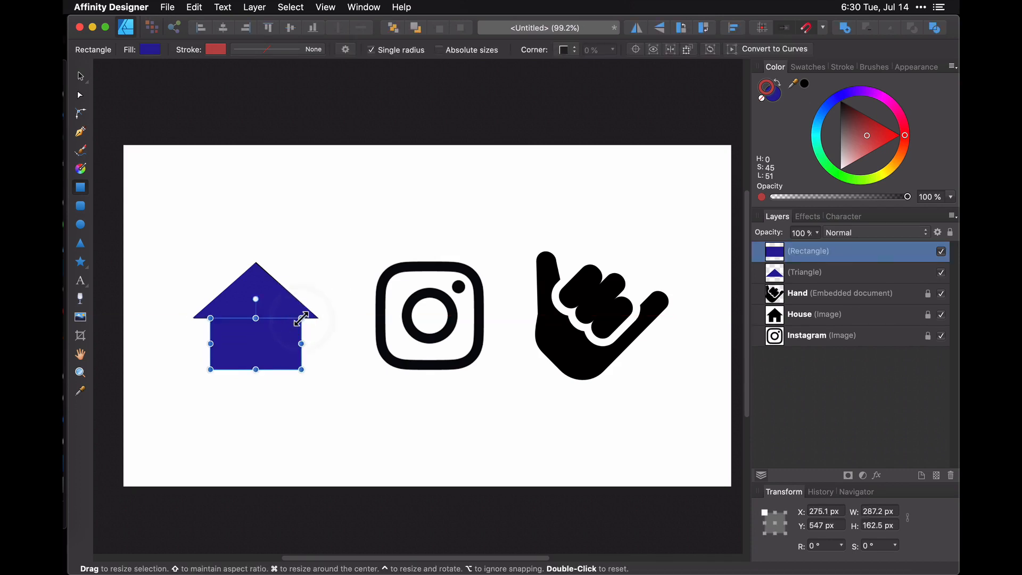
pyautogui.click(818, 233)
pyautogui.moveTo(815, 245); pyautogui.dragTo(772, 248)
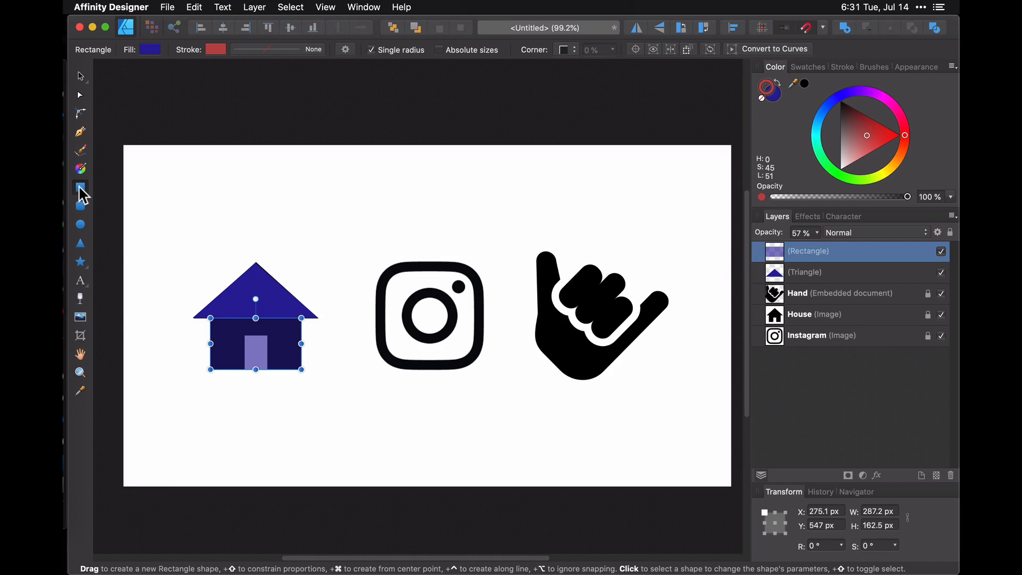
# - Draw a rectangle about 74 × 108 px over the house's door opening and fill it white
pyautogui.press('super+d')
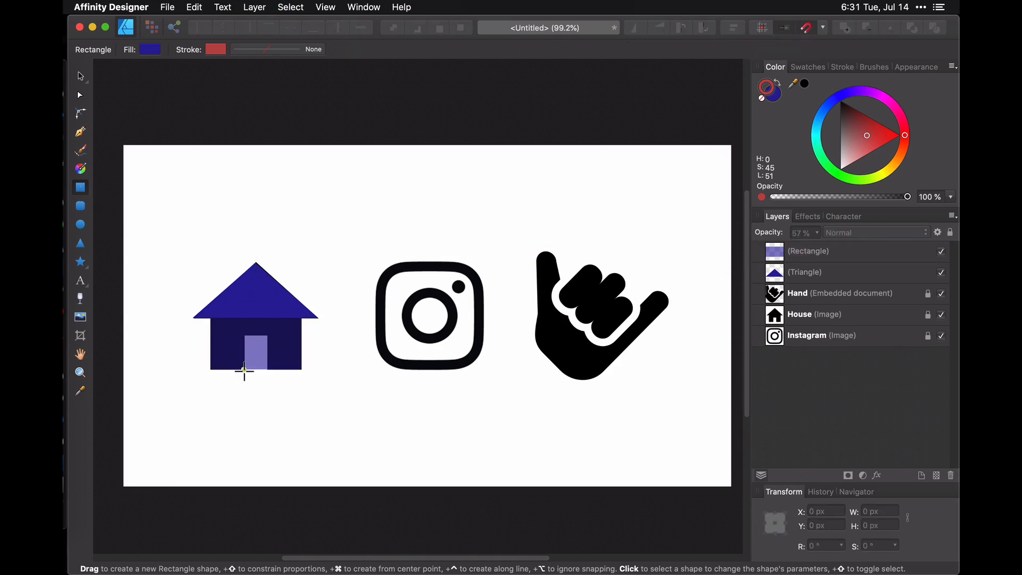
pyautogui.moveTo(244, 371); pyautogui.dragTo(268, 336)
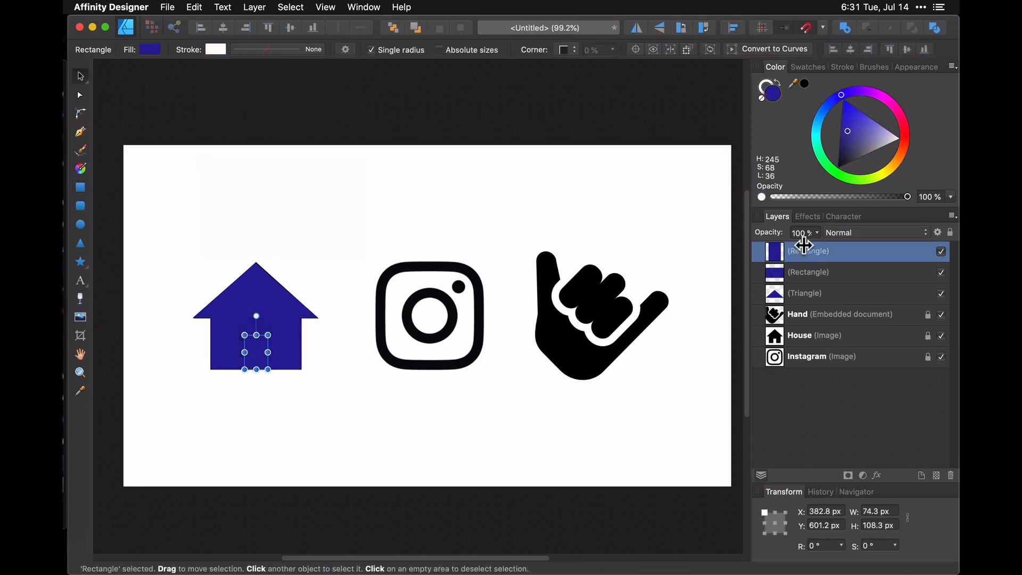
pyautogui.moveTo(876, 142); pyautogui.dragTo(925, 139)
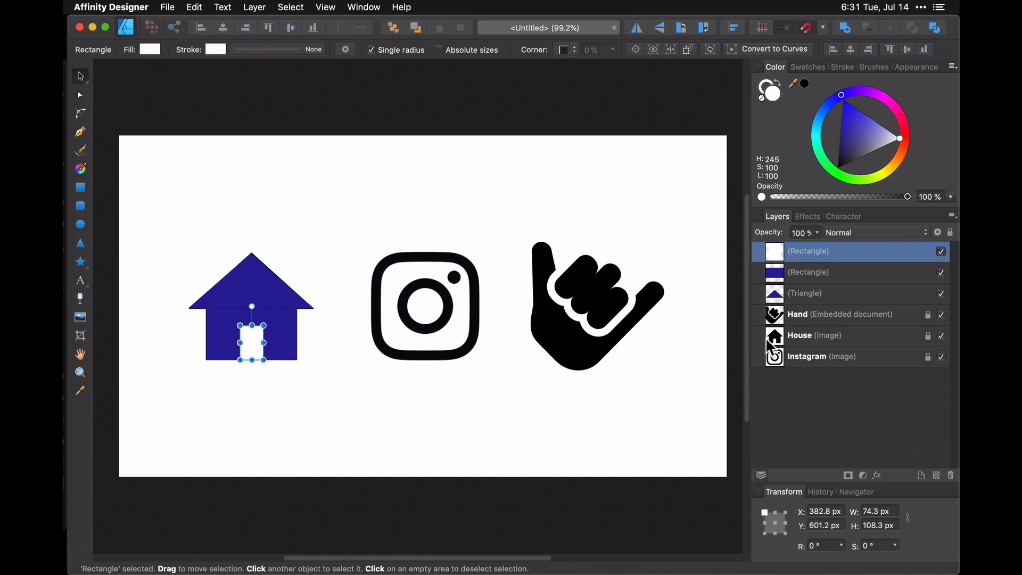
# - Subtract the white door rectangle from the blue house body and deselect the result
pyautogui.click(80, 187)
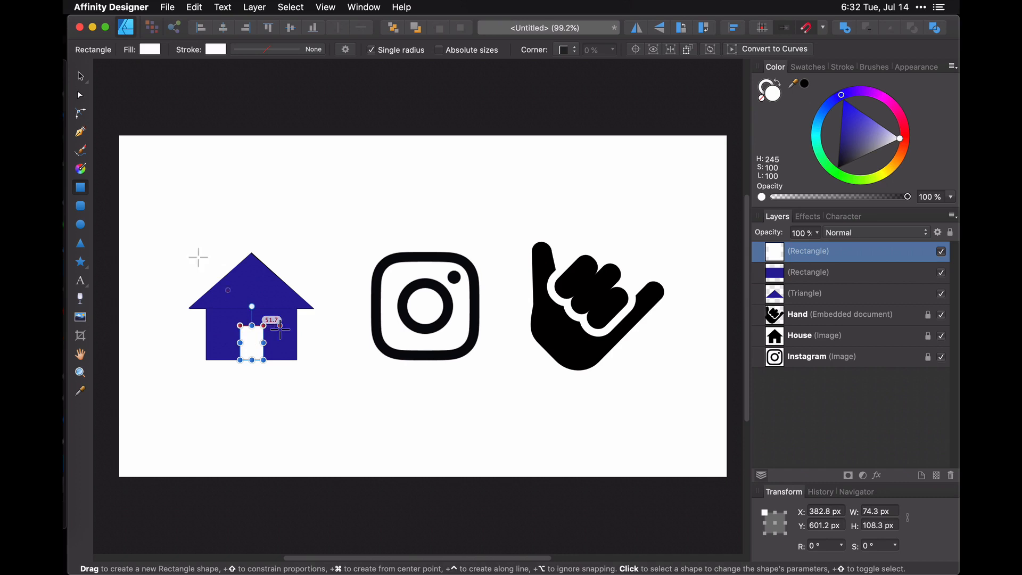
pyautogui.click(79, 76)
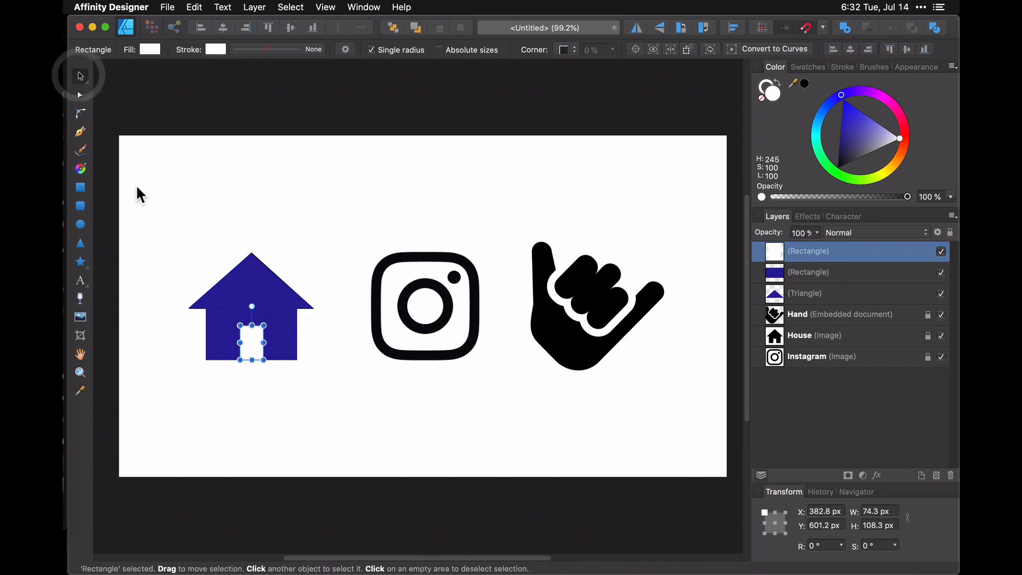
pyautogui.click(291, 404)
pyautogui.click(256, 351)
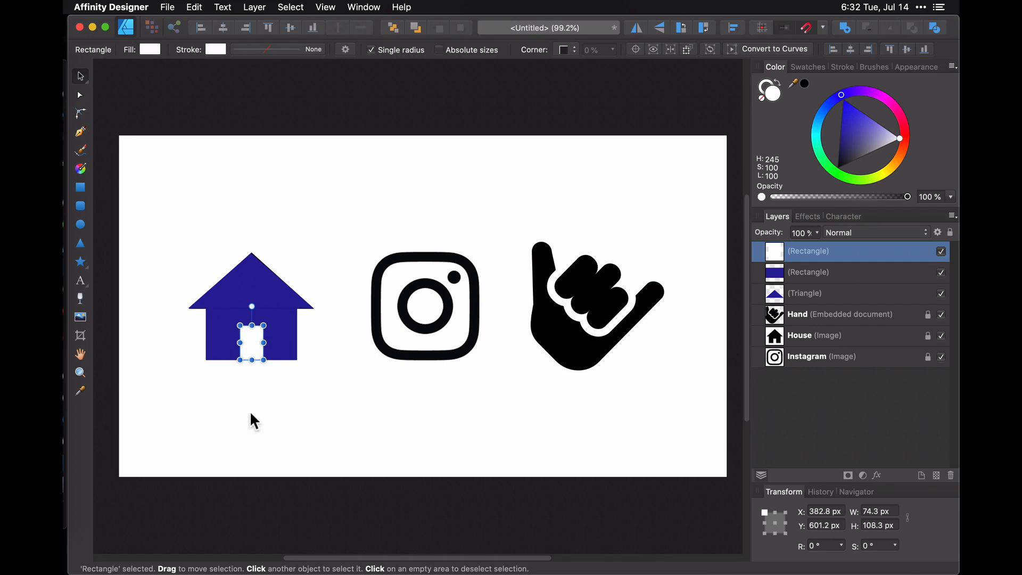
pyautogui.keyDown('shift'); pyautogui.click(281, 350); pyautogui.keyUp('shift')
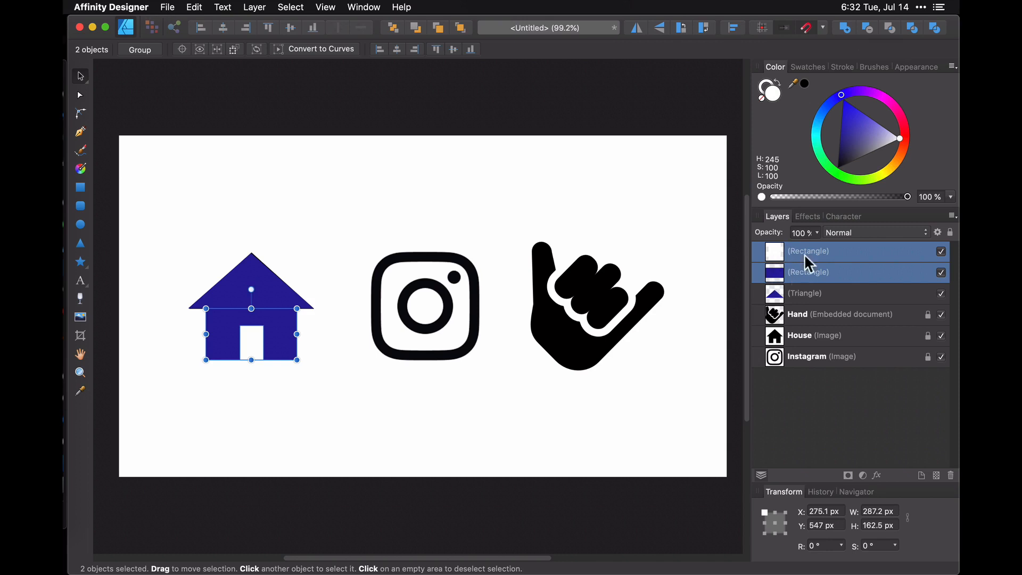
pyautogui.click(872, 28)
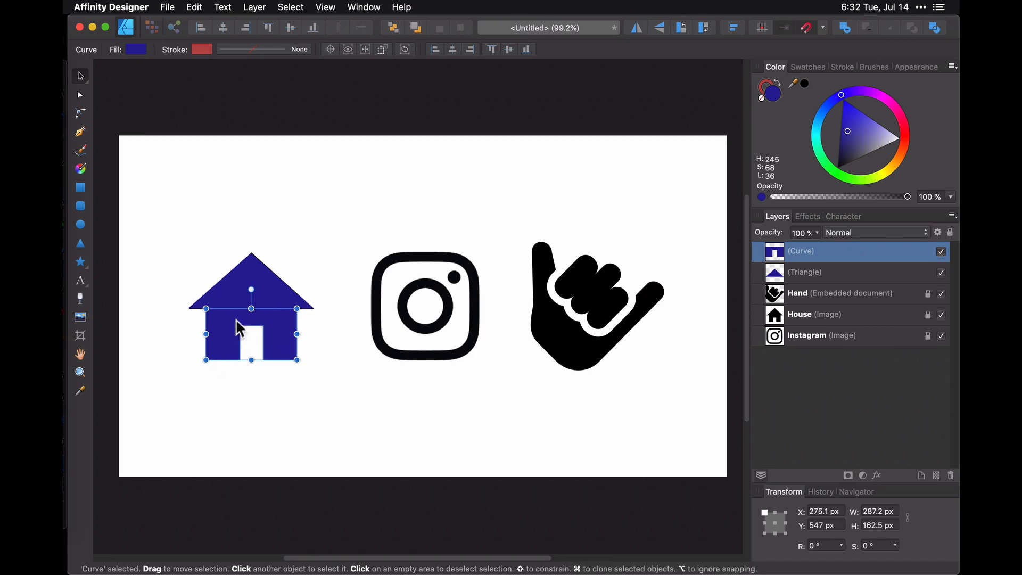
pyautogui.click(317, 260)
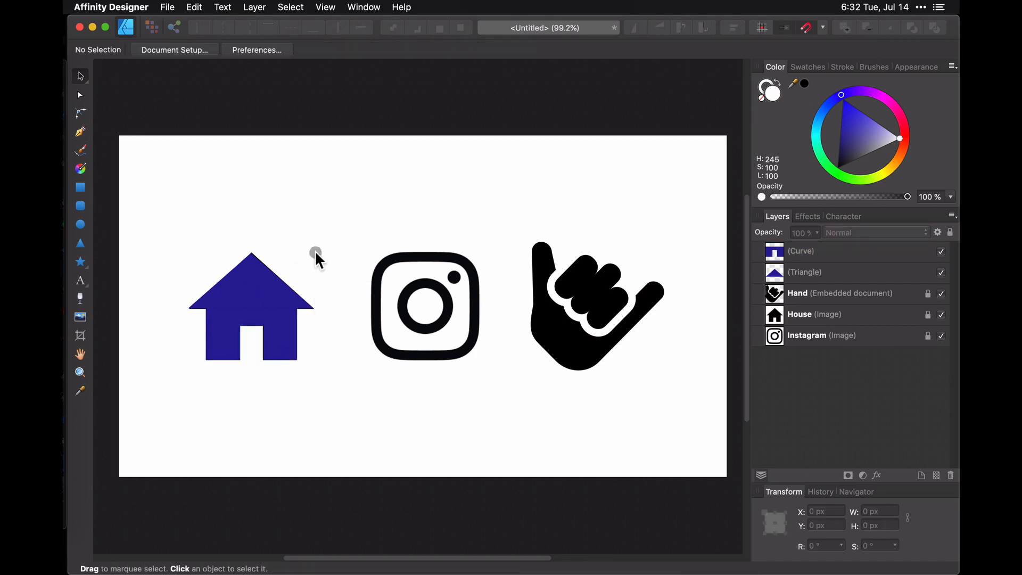
# - Test the door cutout with a dark blue rectangle about 570 × 618 px behind the house, and undo it
pyautogui.click(80, 187)
pyautogui.click(833, 336)
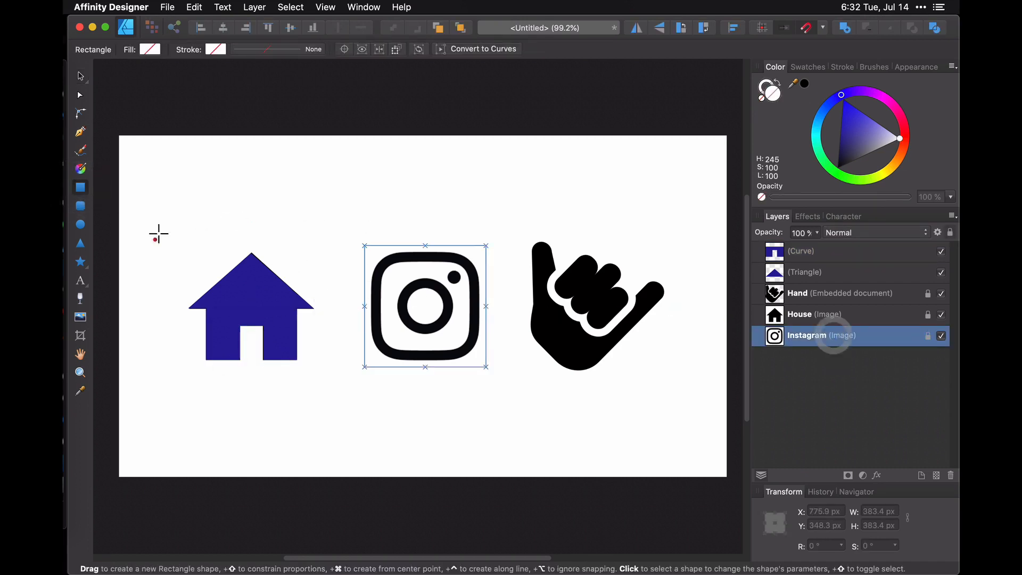
pyautogui.moveTo(172, 221); pyautogui.dragTo(353, 417)
pyautogui.click(847, 149)
pyautogui.moveTo(782, 335); pyautogui.dragTo(779, 303)
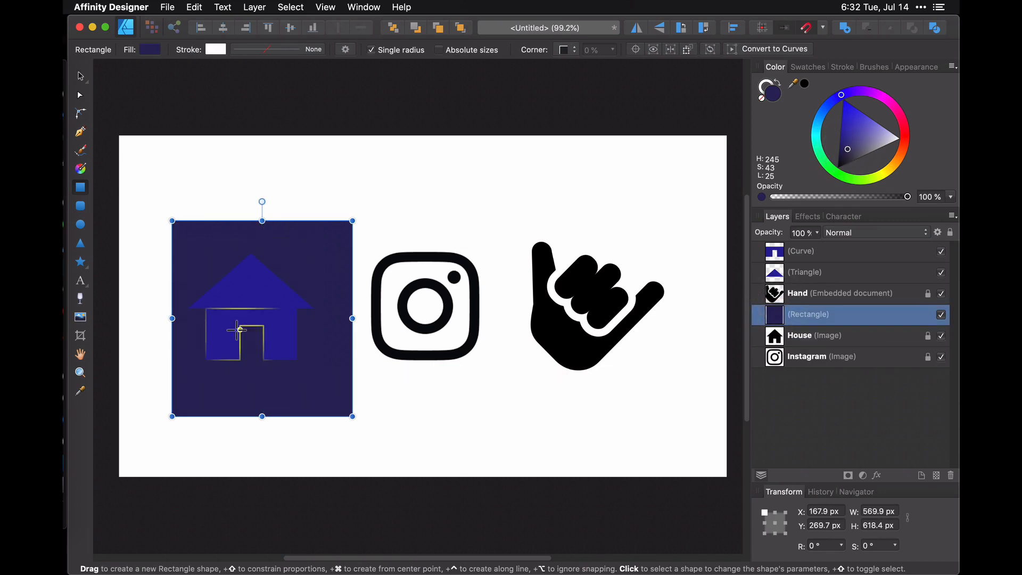
pyautogui.press('super+z')
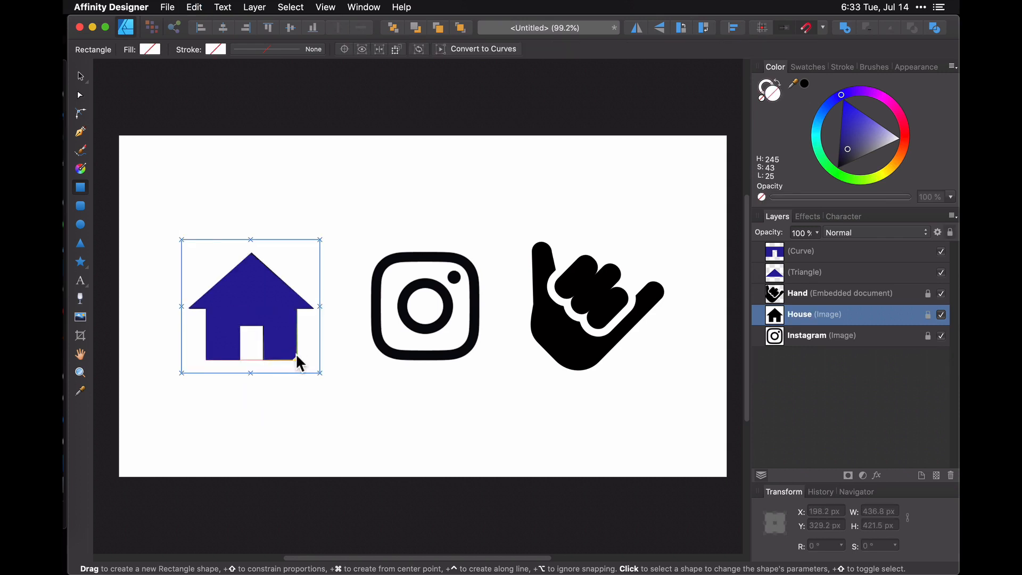
# - Combine the house body and the roof triangle into a single shape with the Add operation
pyautogui.press('v')
pyautogui.click(290, 339)
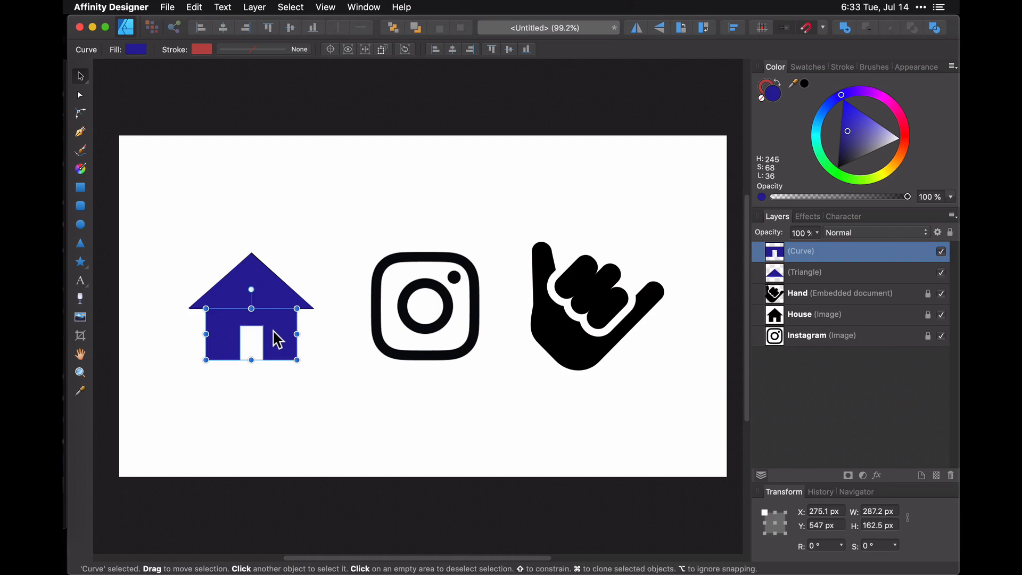
pyautogui.keyDown('shift'); pyautogui.click(264, 280); pyautogui.keyUp('shift')
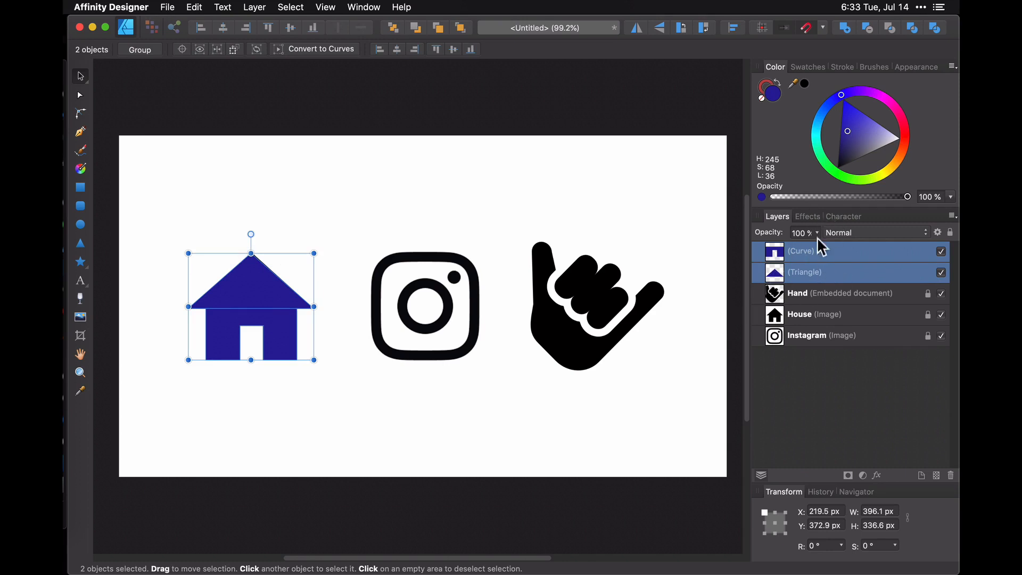
pyautogui.click(846, 30)
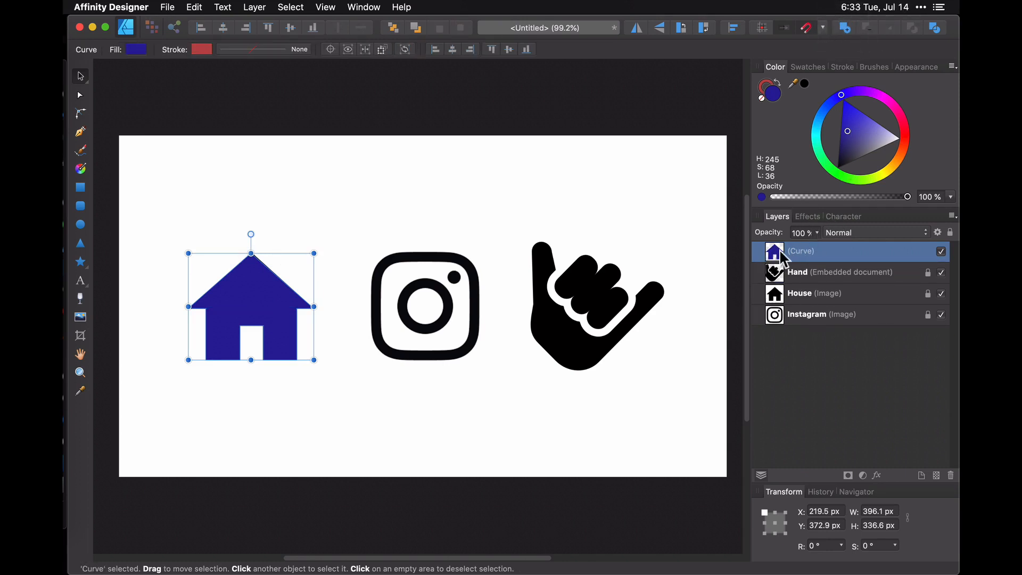
# - Compare the merged house shape with the original icon, restack it directly above the House image and realign it over the black house
pyautogui.moveTo(785, 253); pyautogui.dragTo(776, 311)
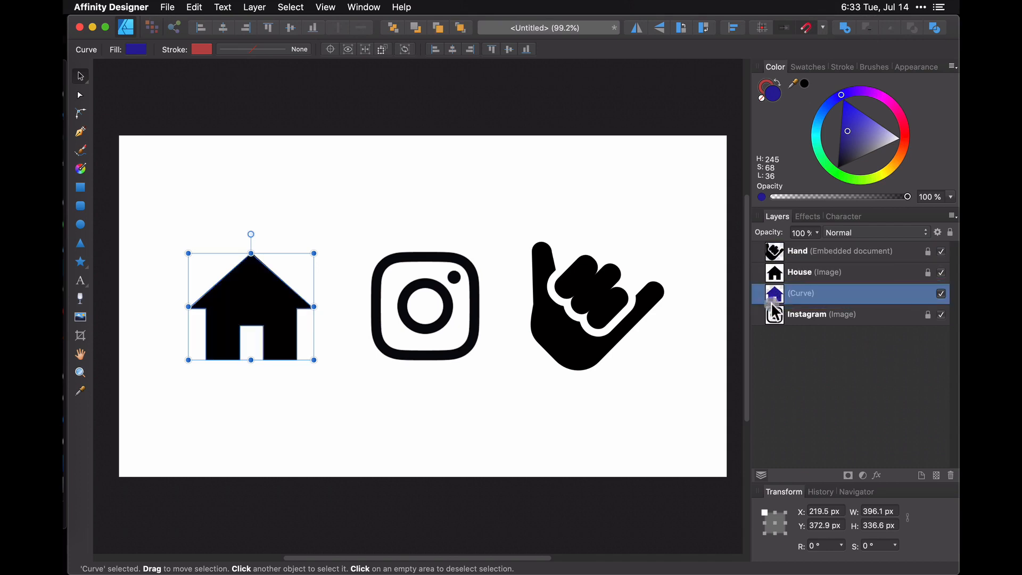
pyautogui.moveTo(307, 335); pyautogui.dragTo(404, 225)
pyautogui.moveTo(773, 294); pyautogui.dragTo(773, 271)
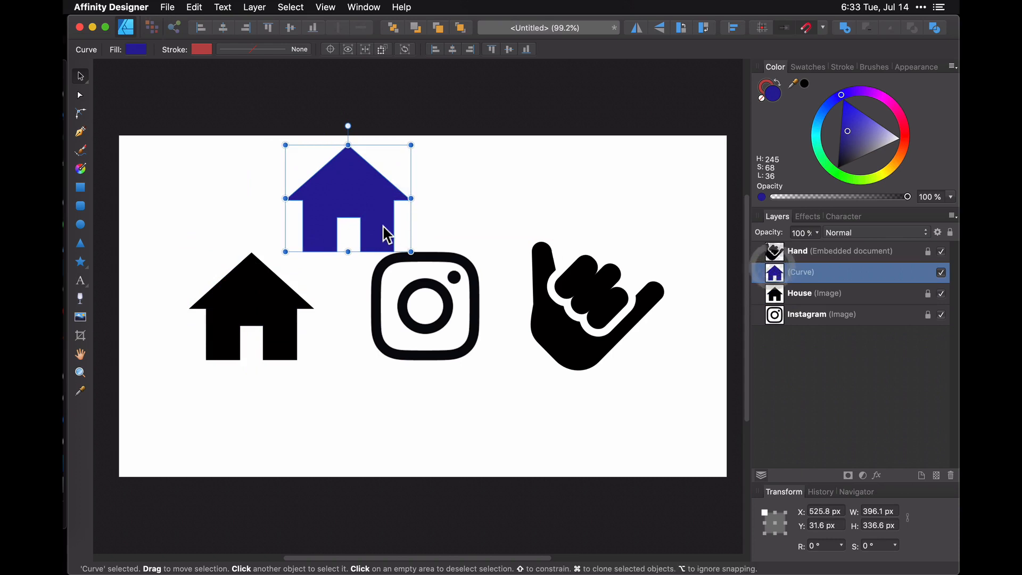
pyautogui.moveTo(387, 234); pyautogui.dragTo(292, 339)
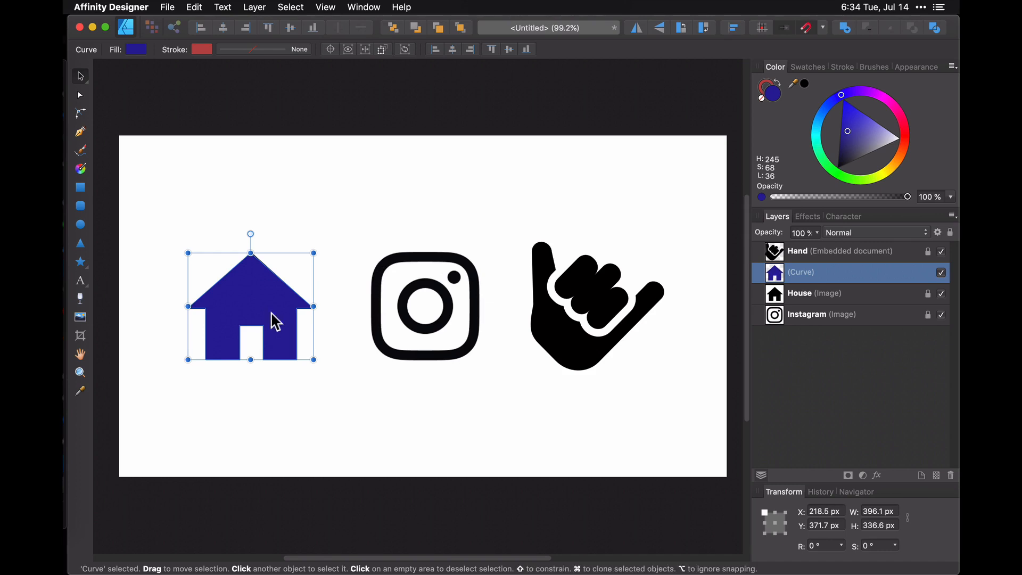
pyautogui.click(351, 333)
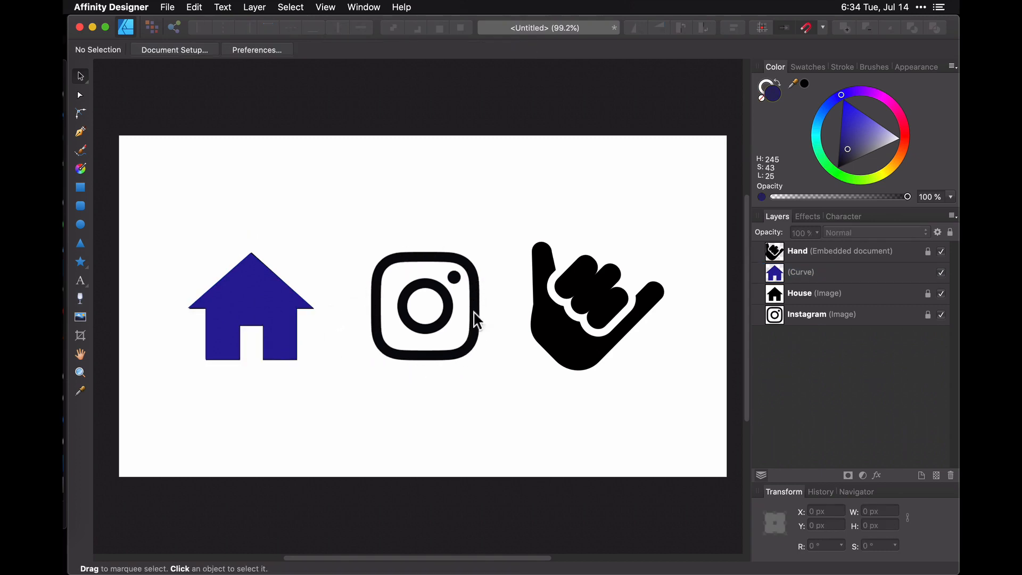
# - Draw a circle about 41 px in diameter over the small dot of the Instagram icon
pyautogui.scroll(5, 474, 301)
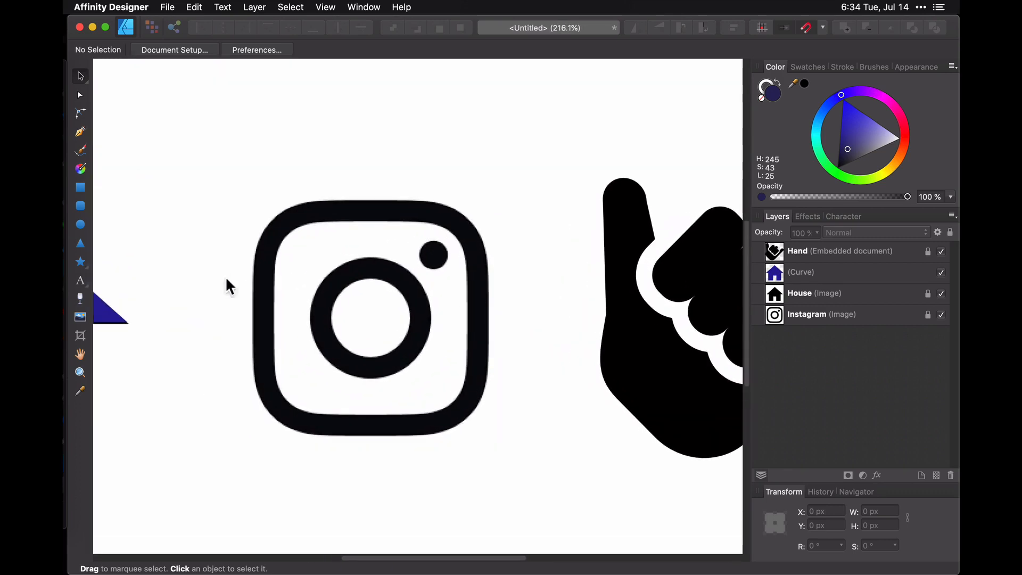
pyautogui.click(81, 222)
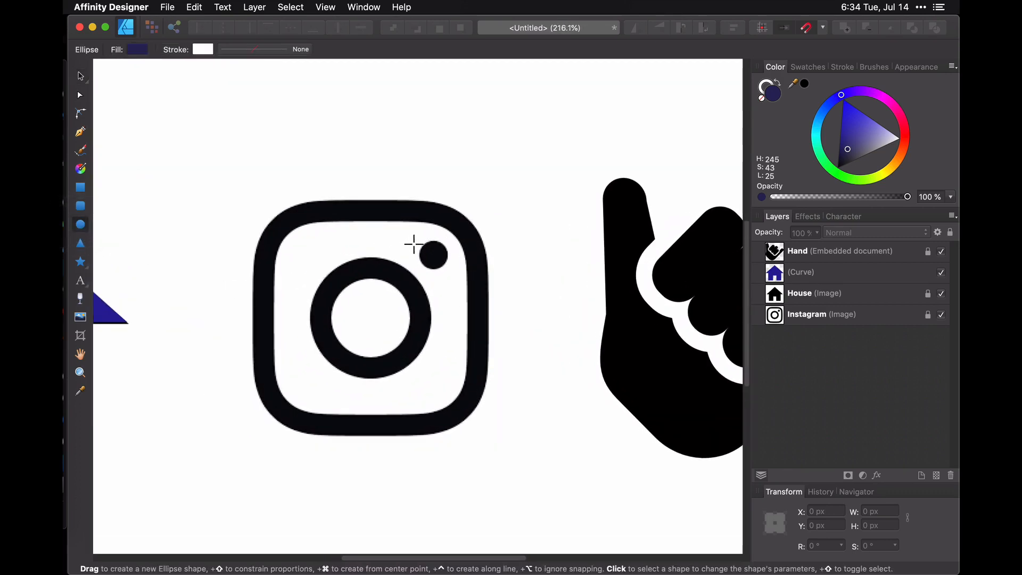
pyautogui.moveTo(419, 241); pyautogui.dragTo(449, 269)
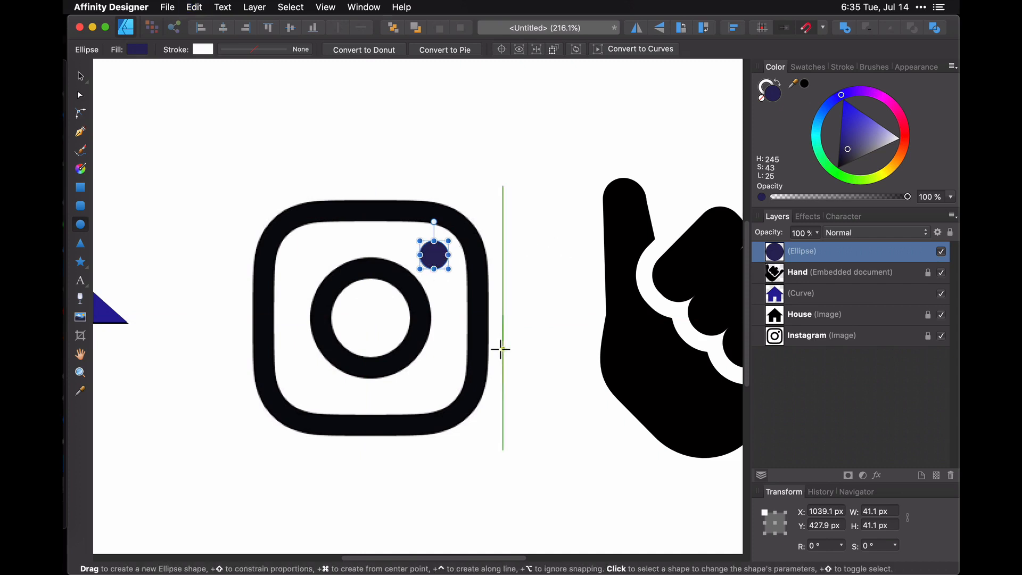
# - Duplicate the dot circle, centre the copy on the Instagram lens and enlarge it to about 114 px across
pyautogui.press('super+c')
pyautogui.press('super+v')
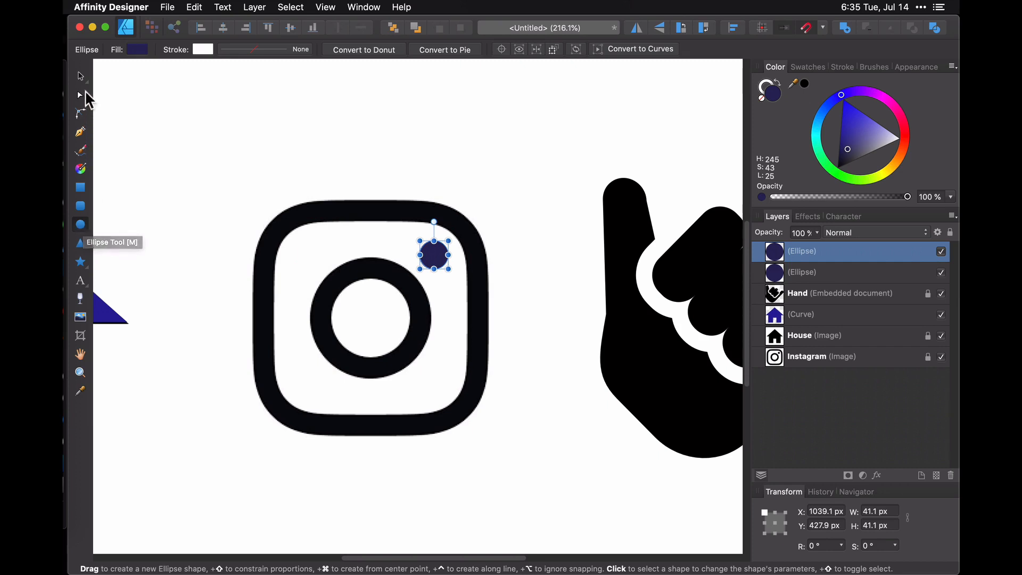
pyautogui.click(82, 76)
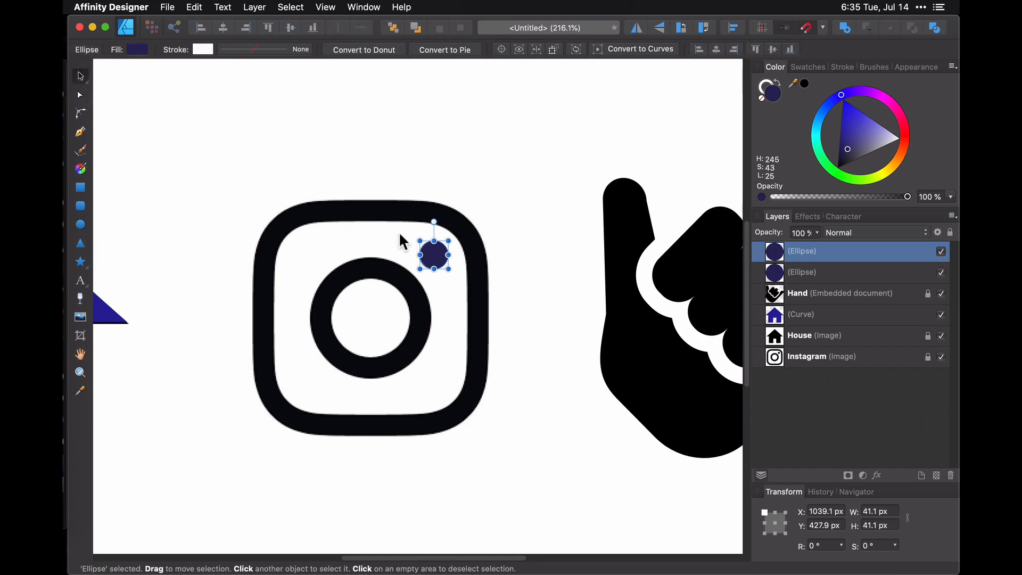
pyautogui.moveTo(431, 259); pyautogui.dragTo(407, 276)
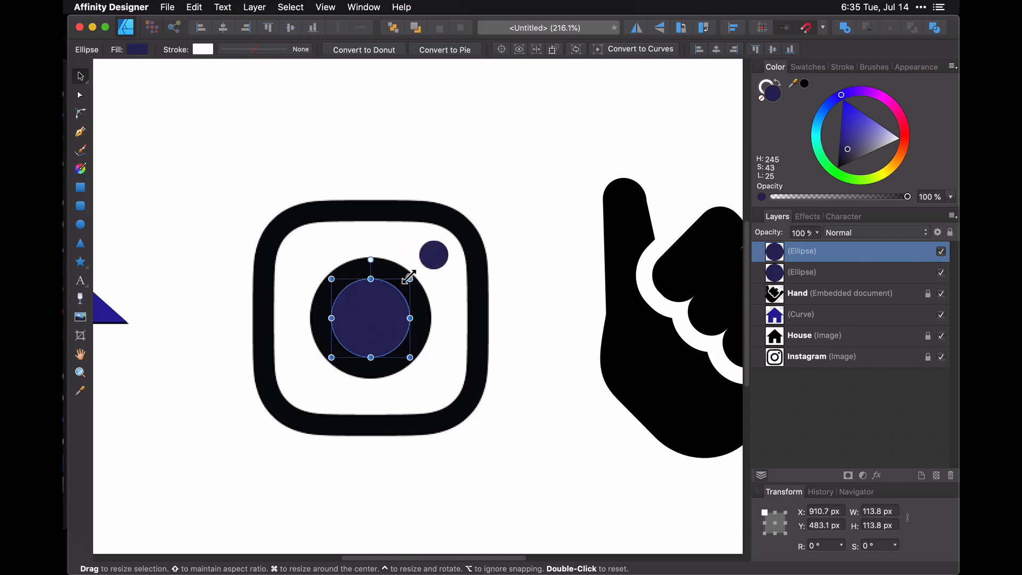
# - Remove the fill from the Instagram lens circle and give it a red stroke, H 0, S 59, L 49
pyautogui.click(762, 98)
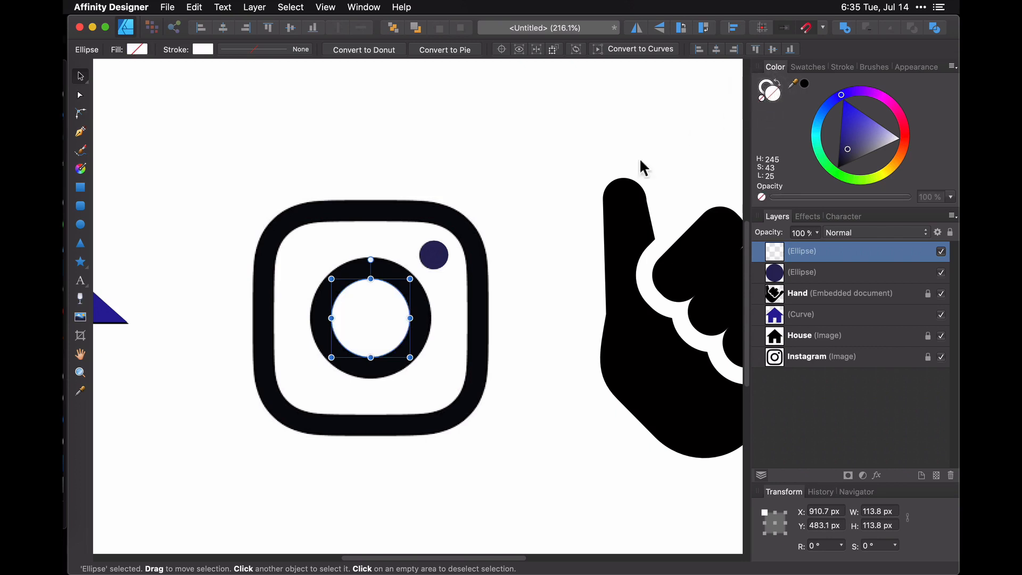
pyautogui.moveTo(377, 318); pyautogui.dragTo(507, 189)
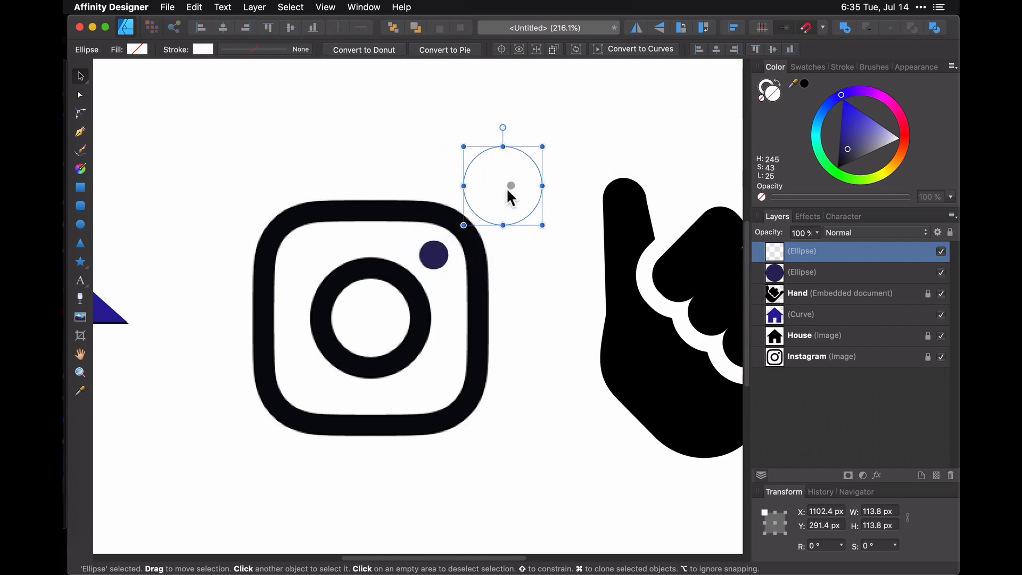
pyautogui.press('super+z')
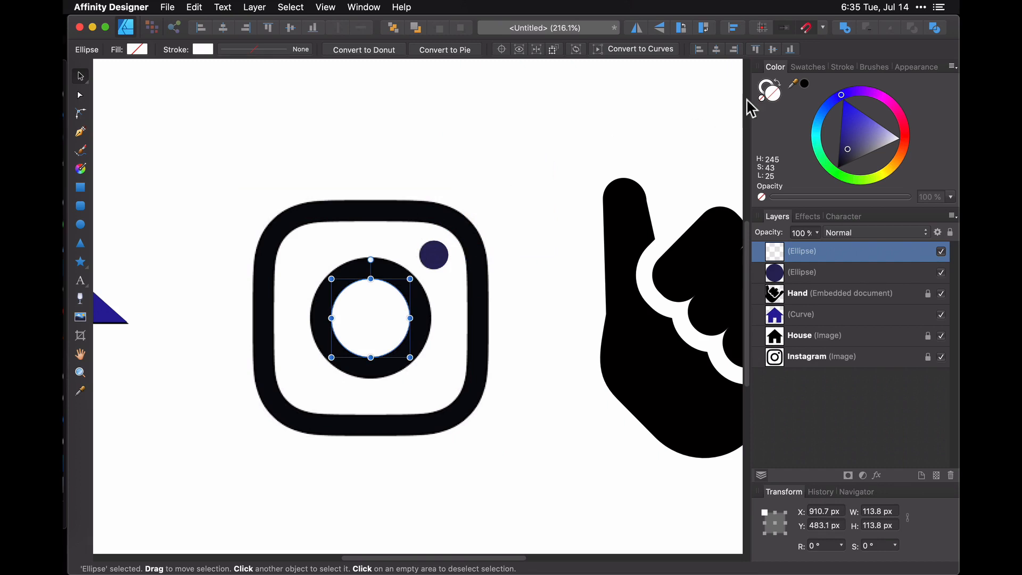
pyautogui.click(768, 90)
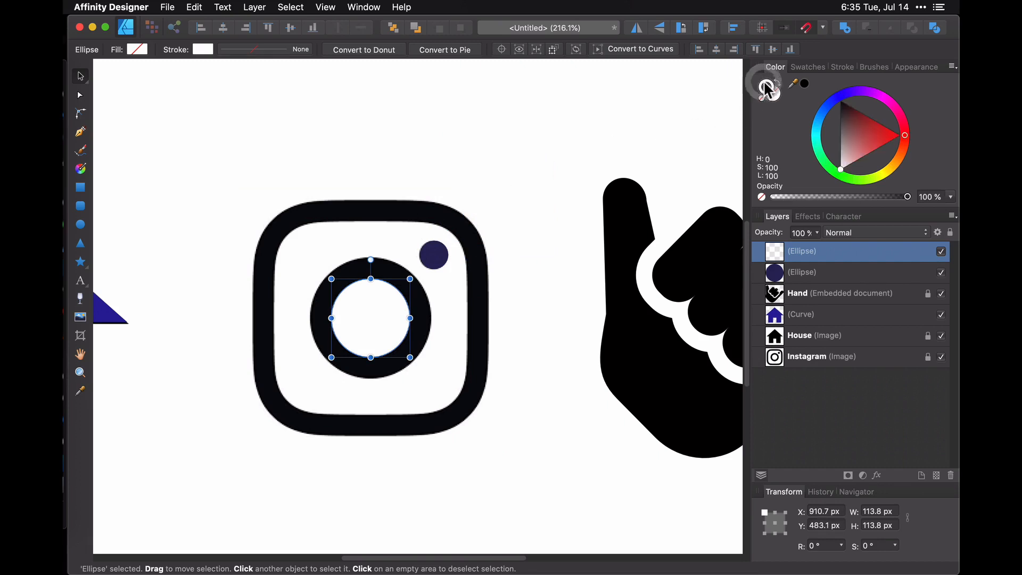
pyautogui.moveTo(850, 115)
pyautogui.mouseDown()
pyautogui.moveTo(825, 71)
pyautogui.moveTo(875, 139)
pyautogui.mouseUp()
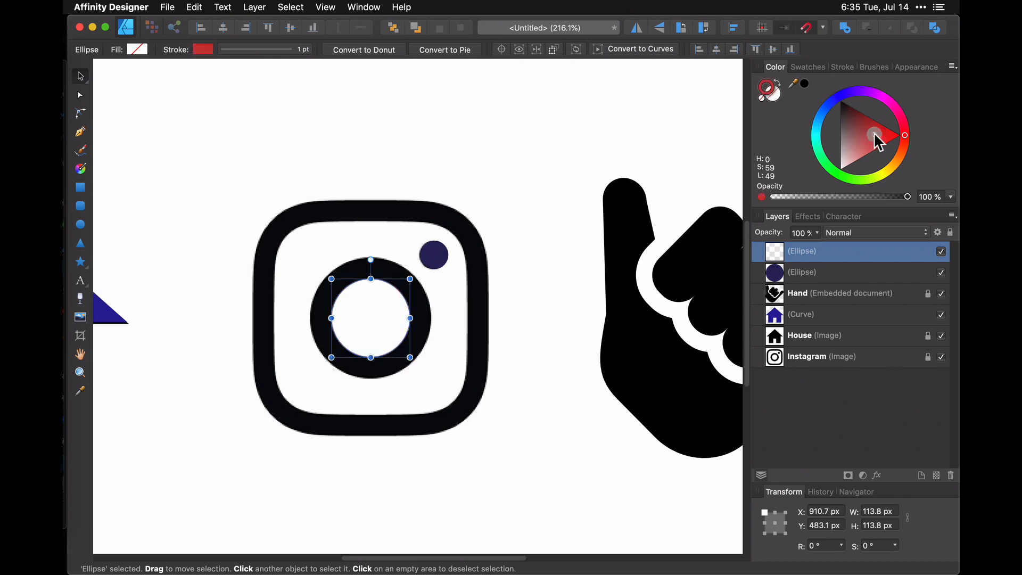
# - Try the inside, centre and outside stroke alignments on the lens circle, settling on outside with a 31 pt width
pyautogui.click(276, 48)
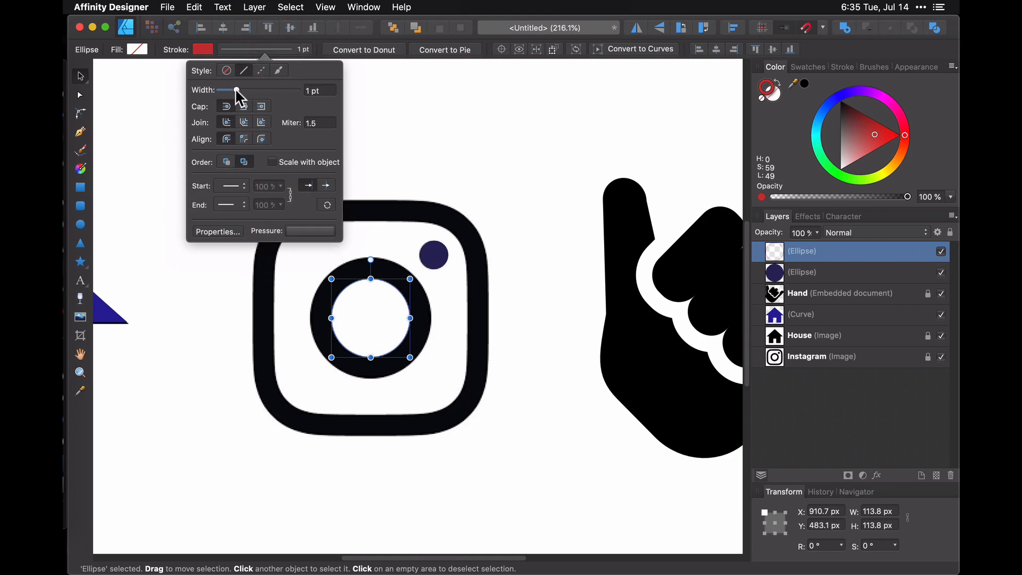
pyautogui.moveTo(236, 90); pyautogui.dragTo(290, 91)
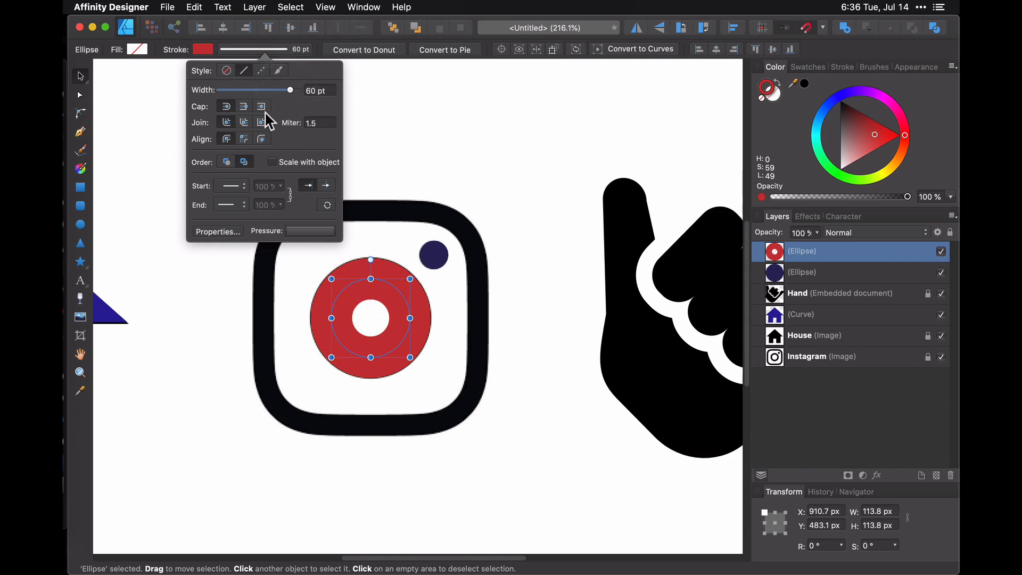
pyautogui.click(244, 138)
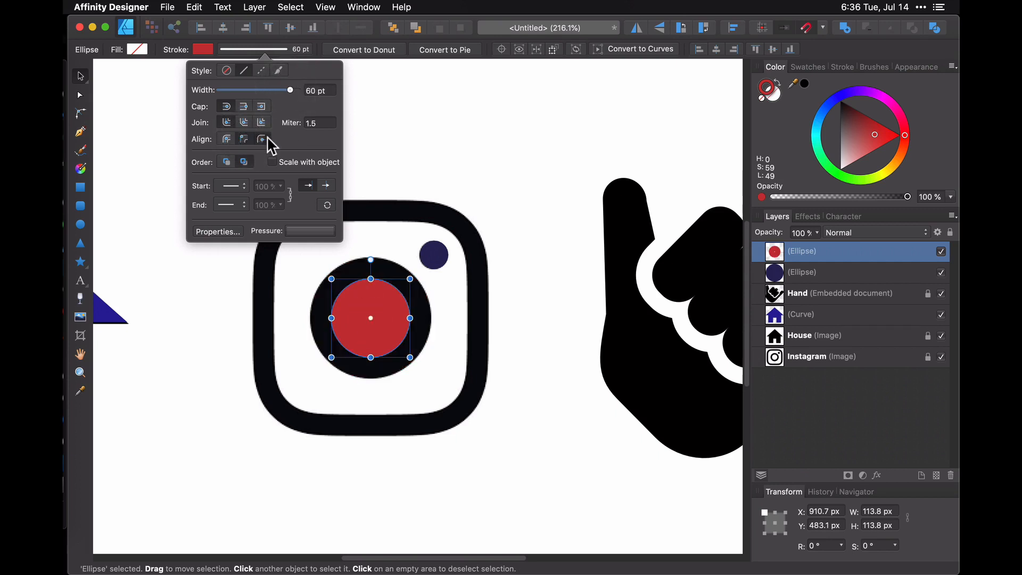
pyautogui.click(265, 140)
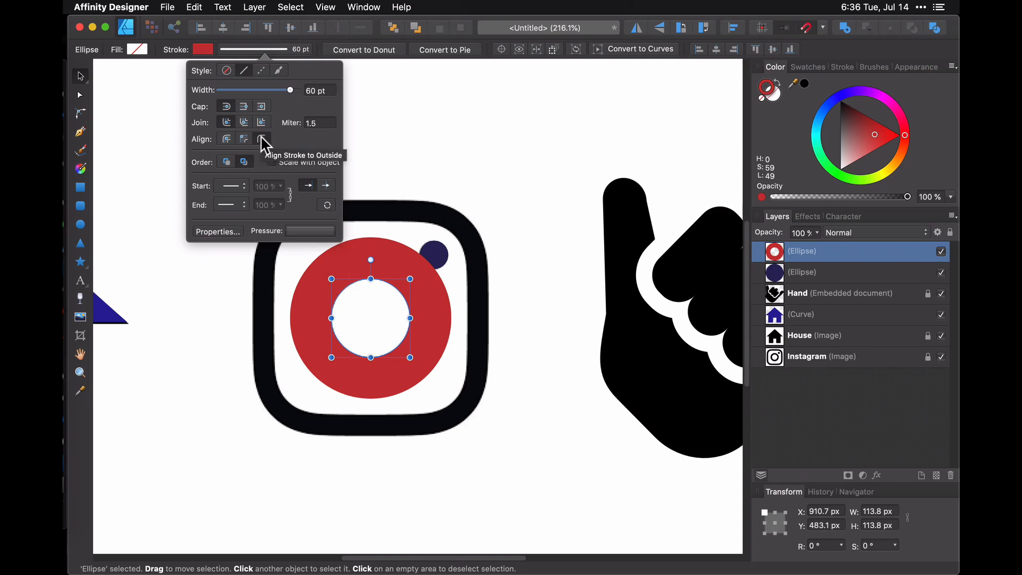
pyautogui.click(225, 138)
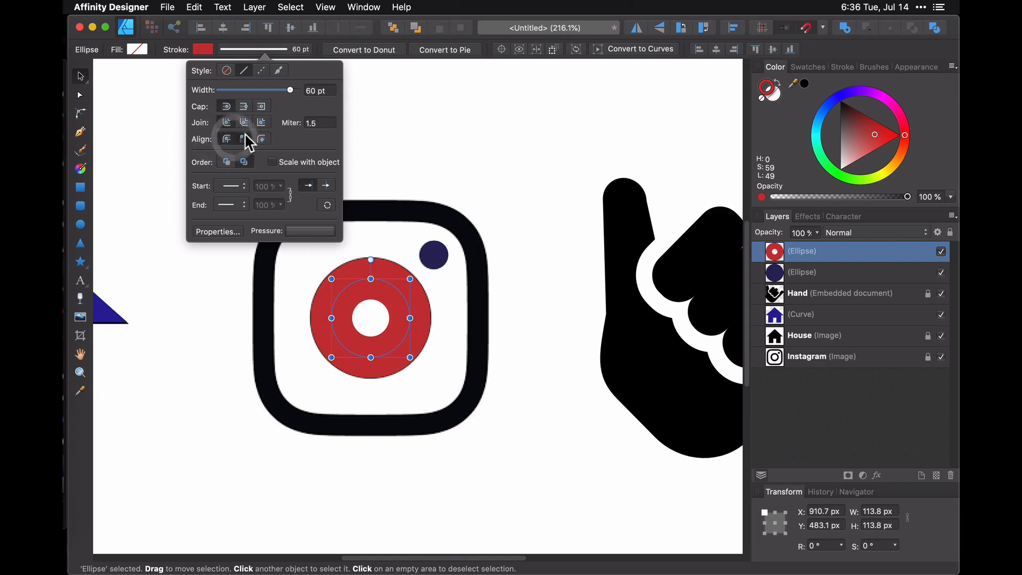
pyautogui.click(244, 138)
pyautogui.click(260, 139)
pyautogui.moveTo(296, 88); pyautogui.dragTo(271, 89)
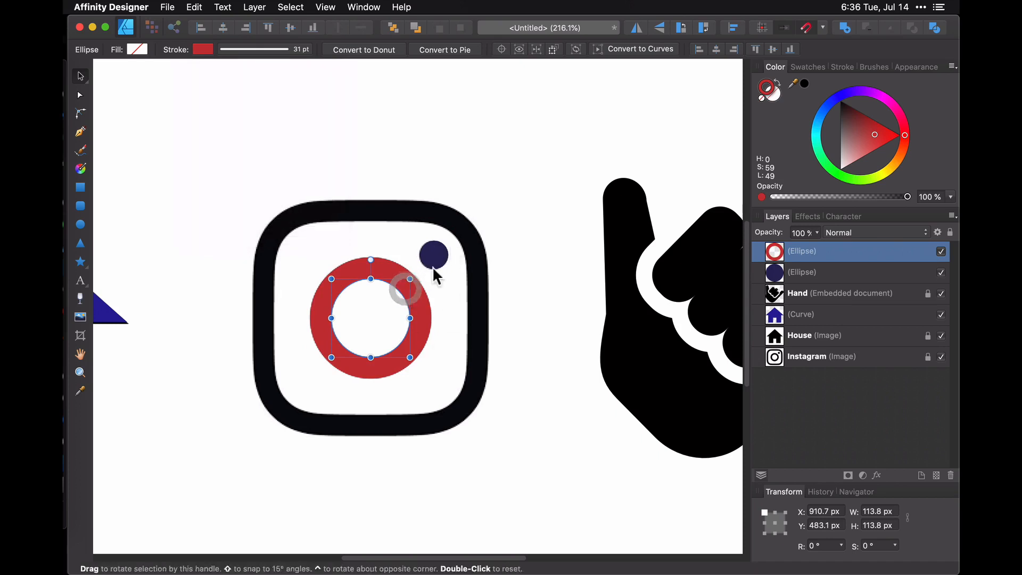
# - Deselect the lens ring and activate the Rounded Rectangle tool for the Instagram icon's frame
pyautogui.click(226, 254)
pyautogui.click(80, 206)
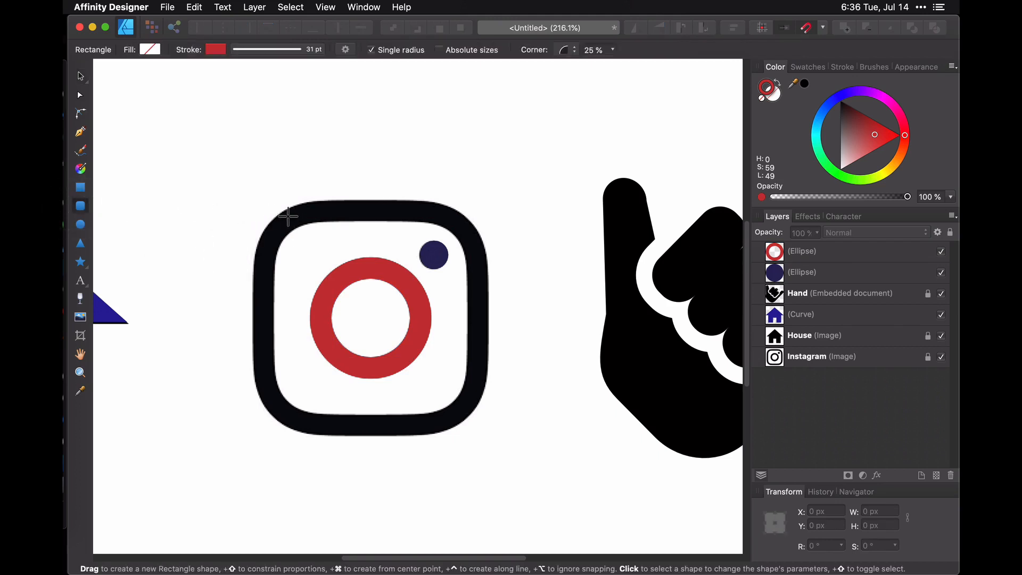
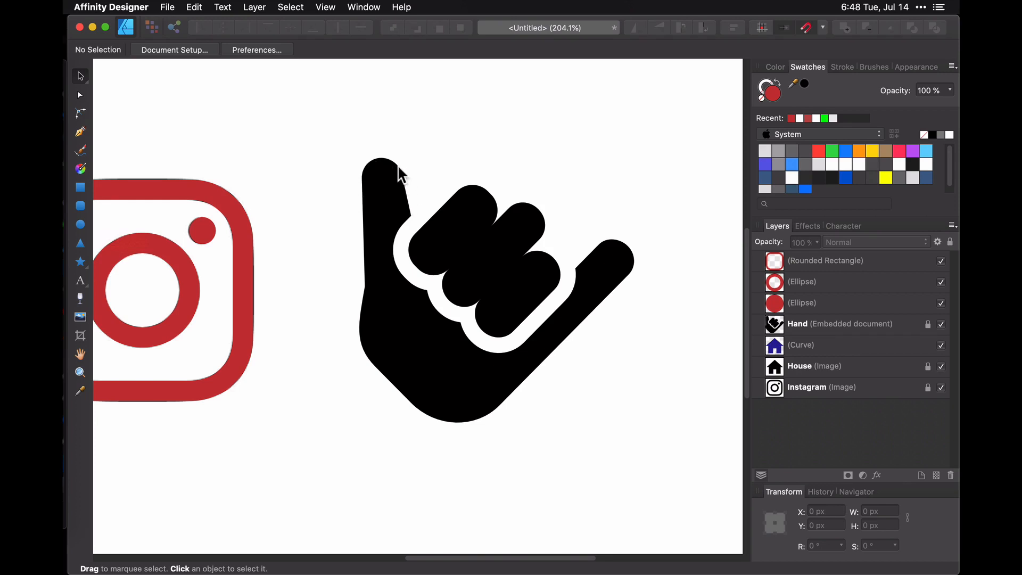
# - Draw a circle about 63 px in diameter over the thumb tip of the Hand icon and nudge it into alignment
pyautogui.scroll(3, 389, 175)
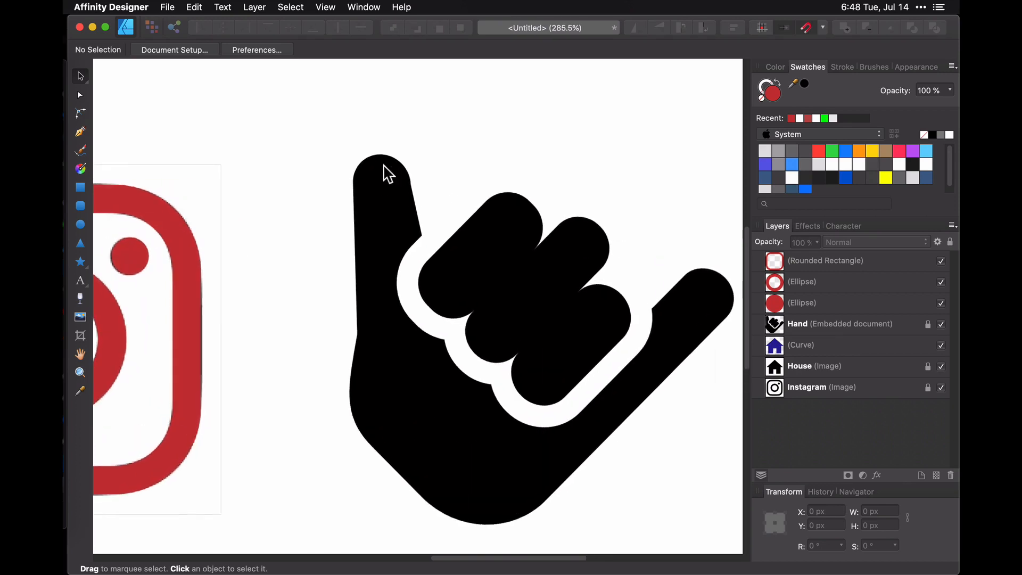
pyautogui.press('e')
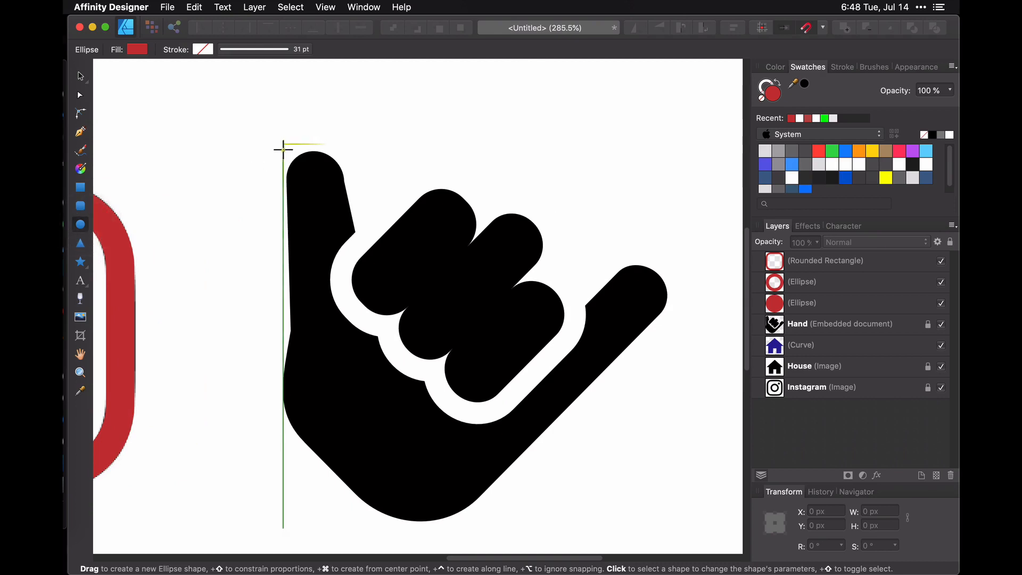
pyautogui.moveTo(284, 151); pyautogui.dragTo(344, 209)
pyautogui.press('v')
pyautogui.press('Right')
pyautogui.press('Right')
pyautogui.press('Right')
pyautogui.press('Right')
pyautogui.press('Left')
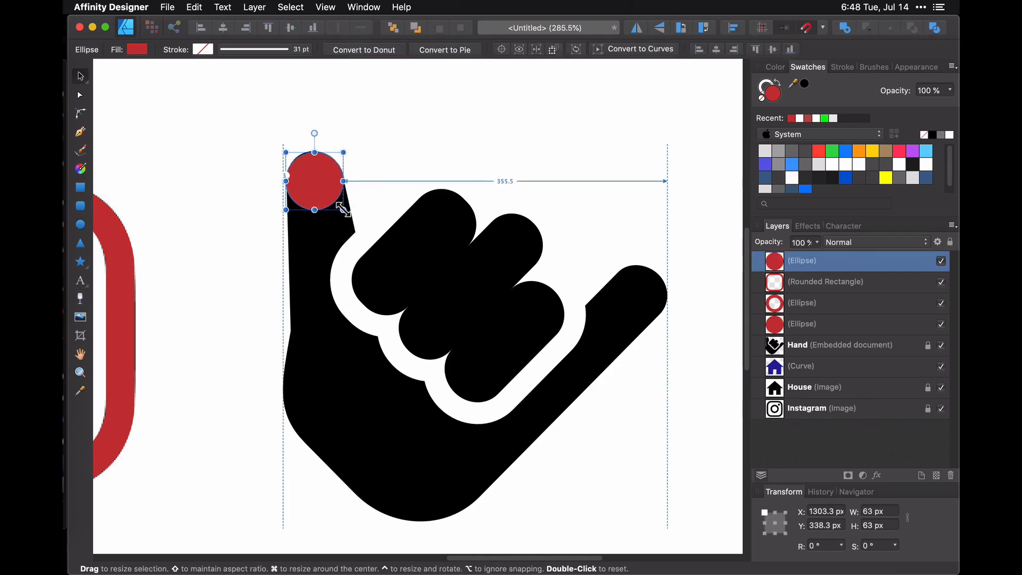
pyautogui.press('Up')
# - Convert the thumb-tip circle to curves and rotate it about 4° so its nodes follow the thumb's slant
pyautogui.hscroll(2, 343, 207)
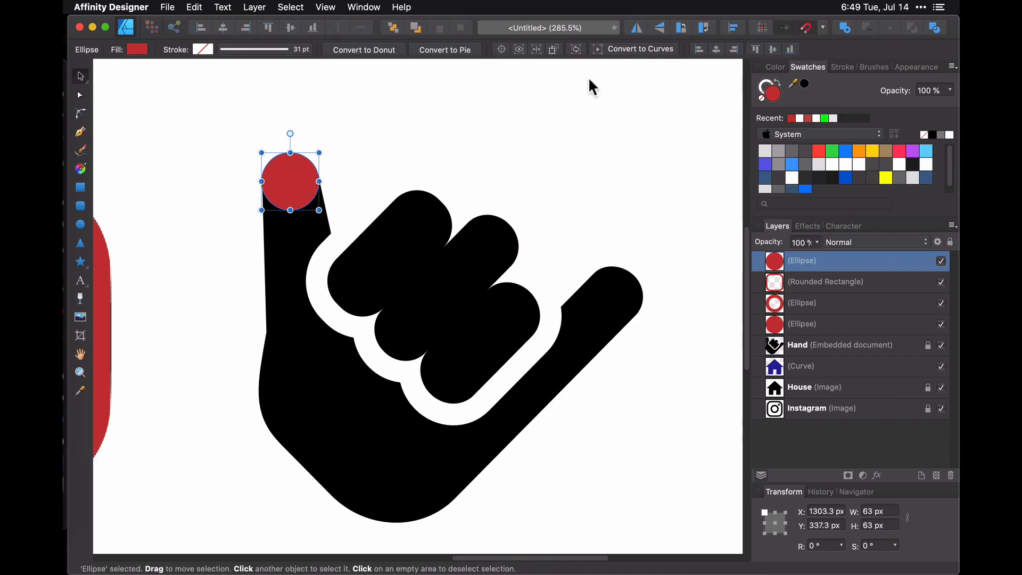
pyautogui.click(665, 49)
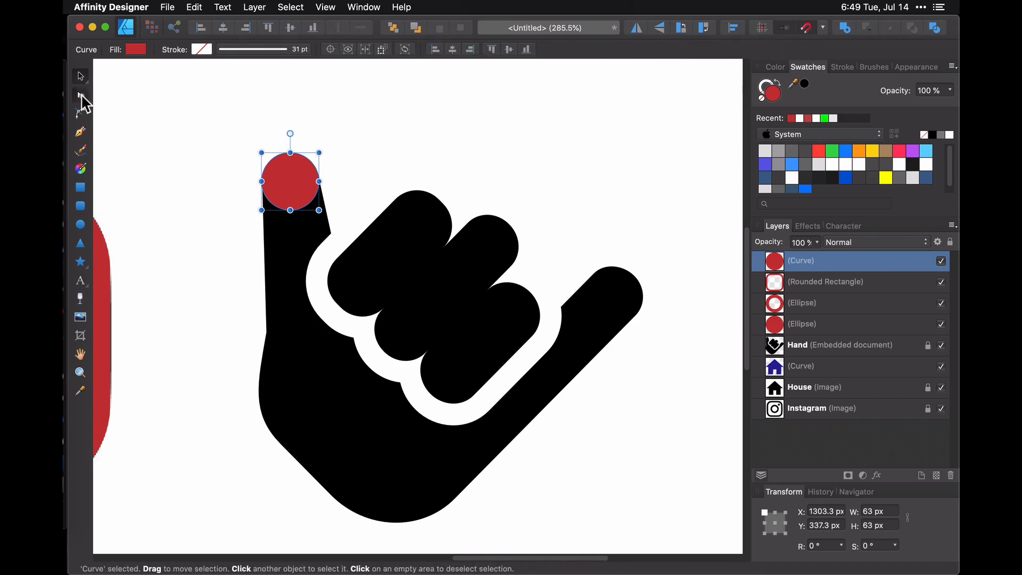
pyautogui.click(81, 96)
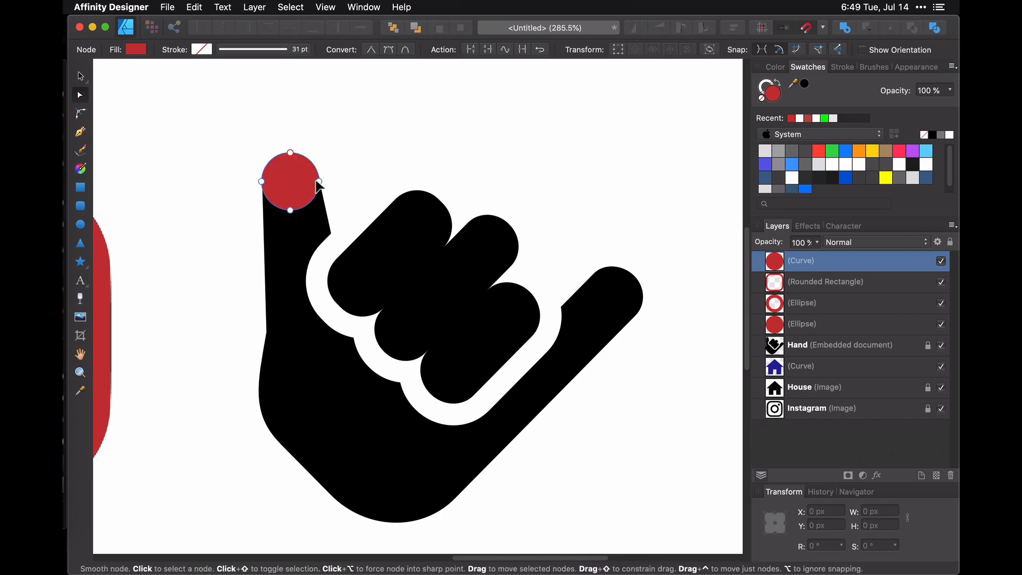
pyautogui.click(81, 76)
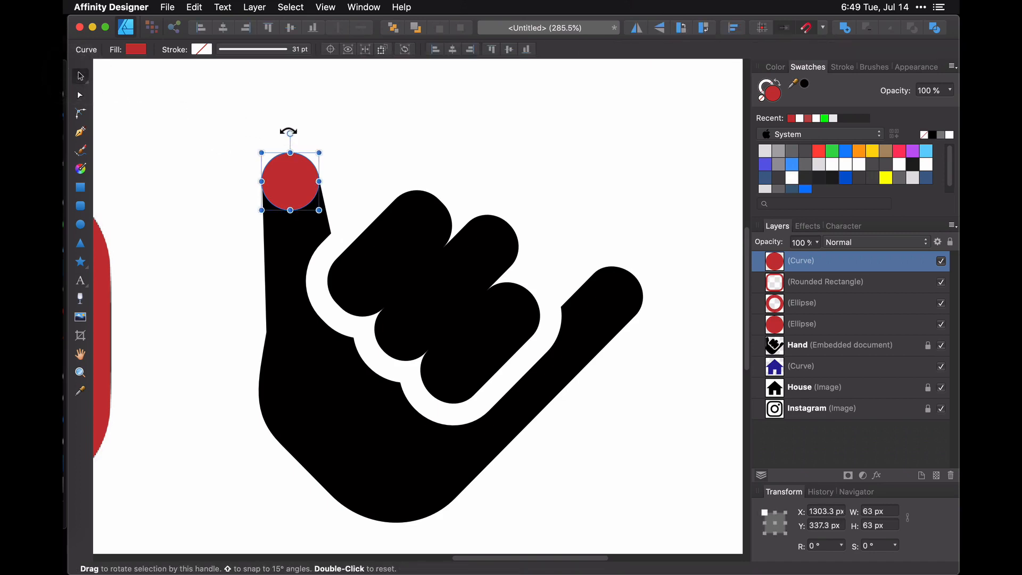
pyautogui.moveTo(288, 131); pyautogui.dragTo(286, 131)
pyautogui.click(80, 95)
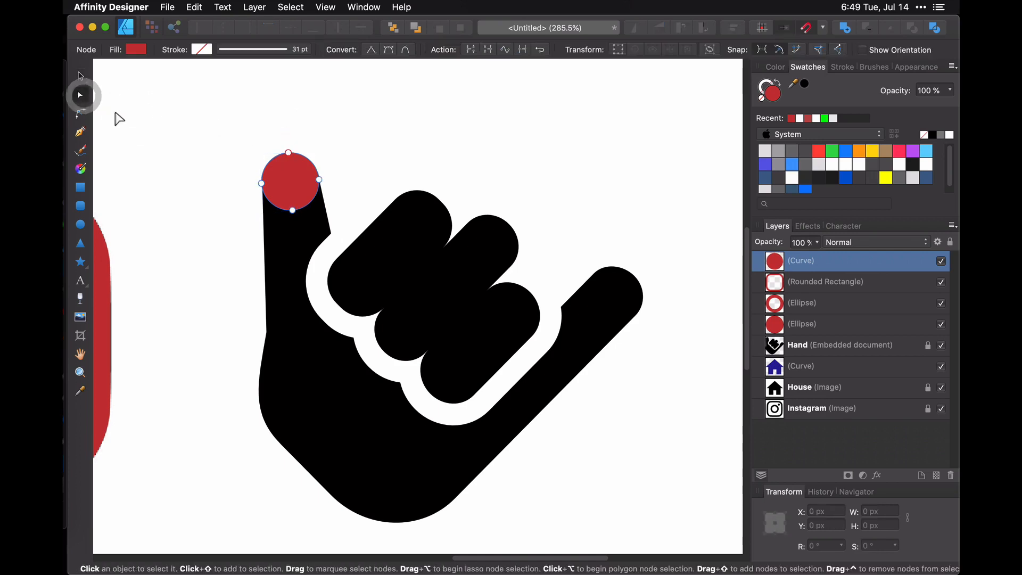
# - Stretch the circle's bottom node down into the palm and extend its two handles to follow the thumb's edges
pyautogui.click(292, 211)
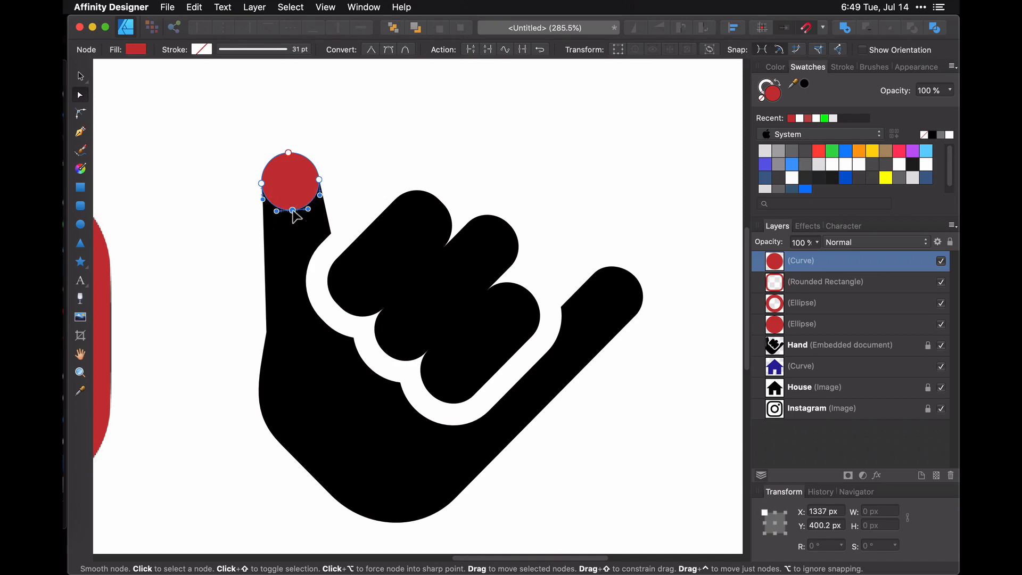
pyautogui.moveTo(374, 118); pyautogui.dragTo(269, 138)
pyautogui.click(292, 181)
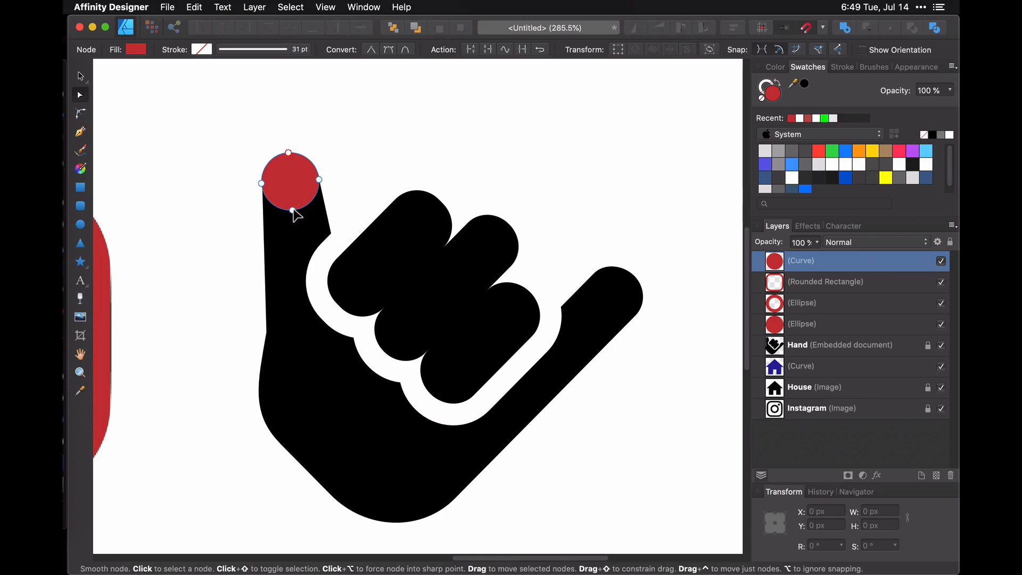
pyautogui.moveTo(293, 210); pyautogui.dragTo(313, 413)
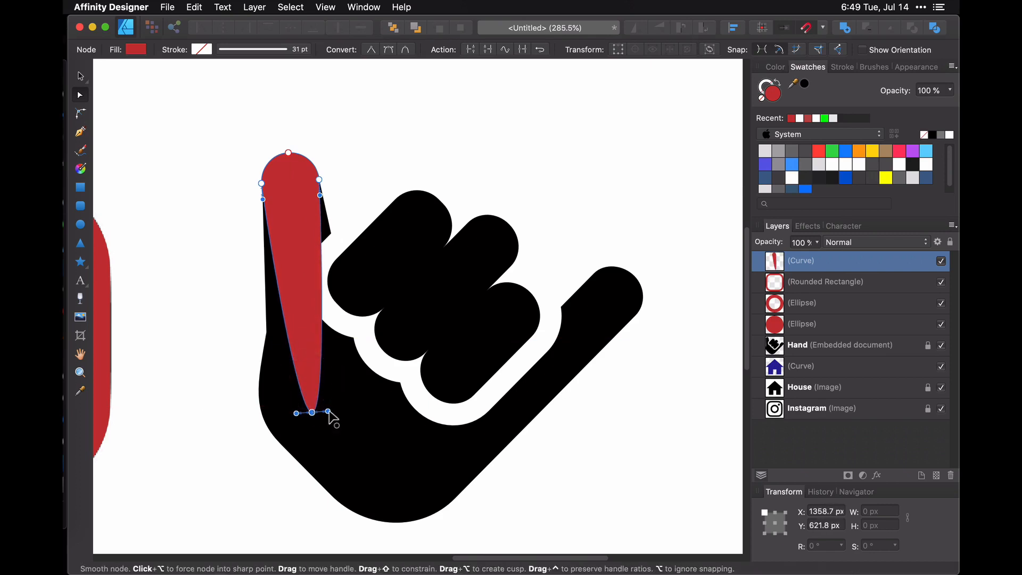
pyautogui.moveTo(328, 412); pyautogui.dragTo(379, 401)
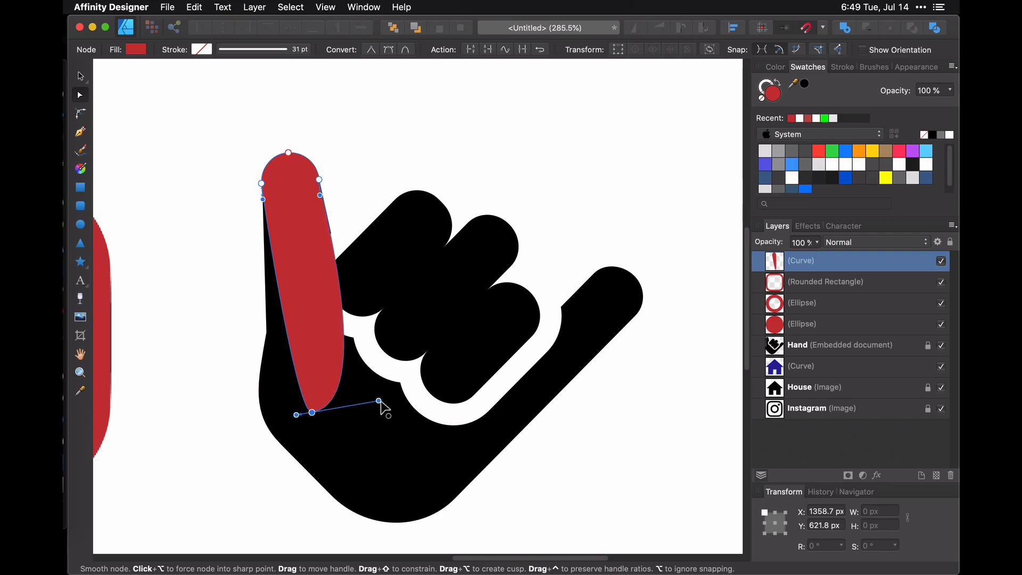
pyautogui.moveTo(297, 415); pyautogui.dragTo(258, 444)
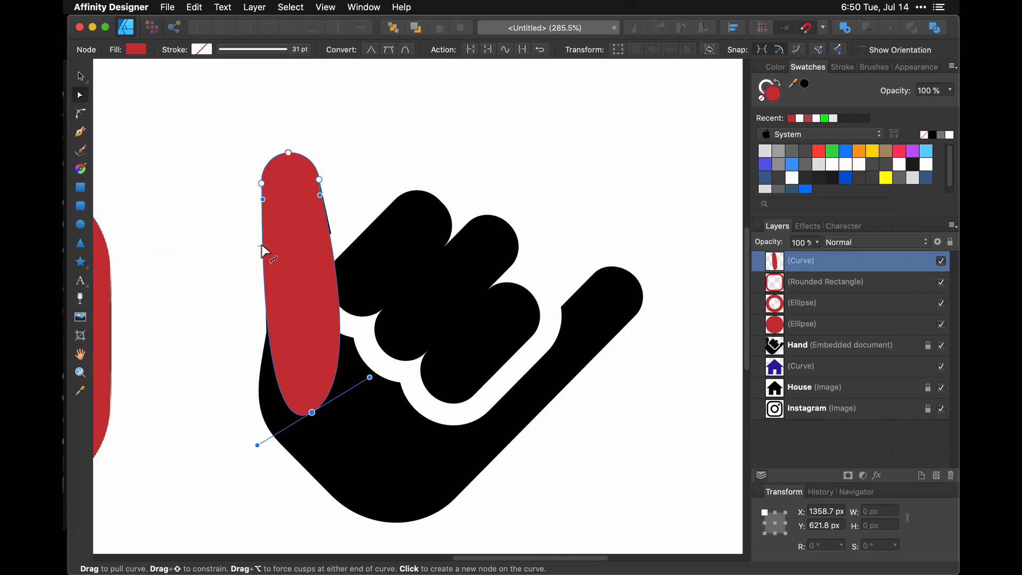
# - Add a node at the bend of the thumb's outer edge, remove its upper handle and pull the opposite edge over the palm
pyautogui.click(263, 286)
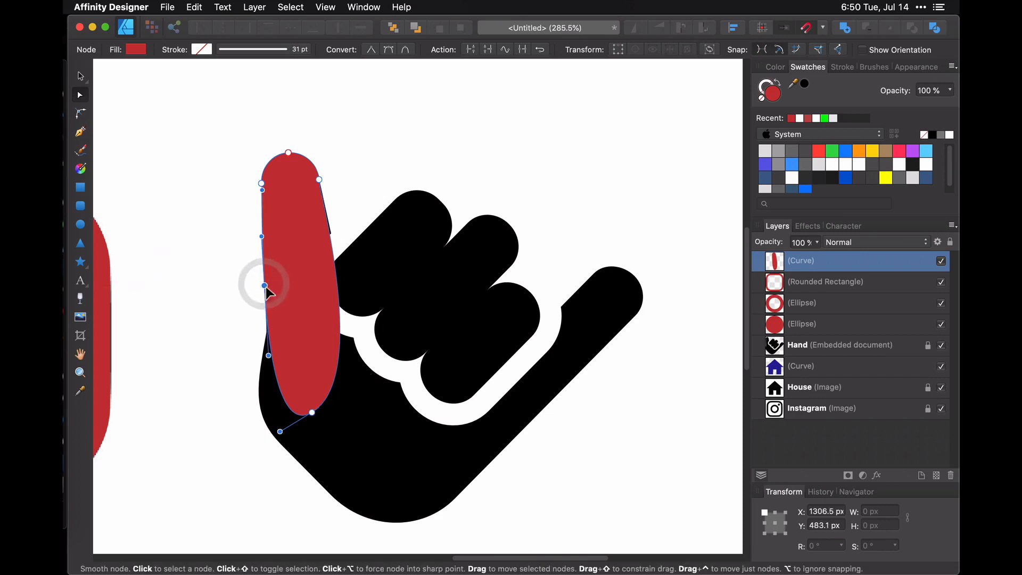
pyautogui.moveTo(263, 286); pyautogui.dragTo(270, 335)
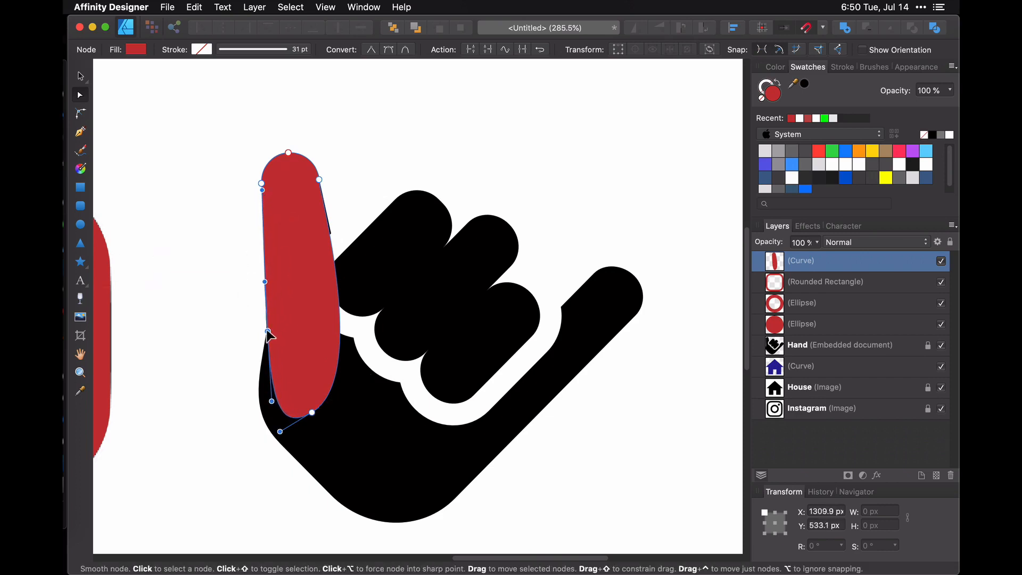
pyautogui.keyDown('alt'); pyautogui.click(265, 283); pyautogui.keyUp('alt')
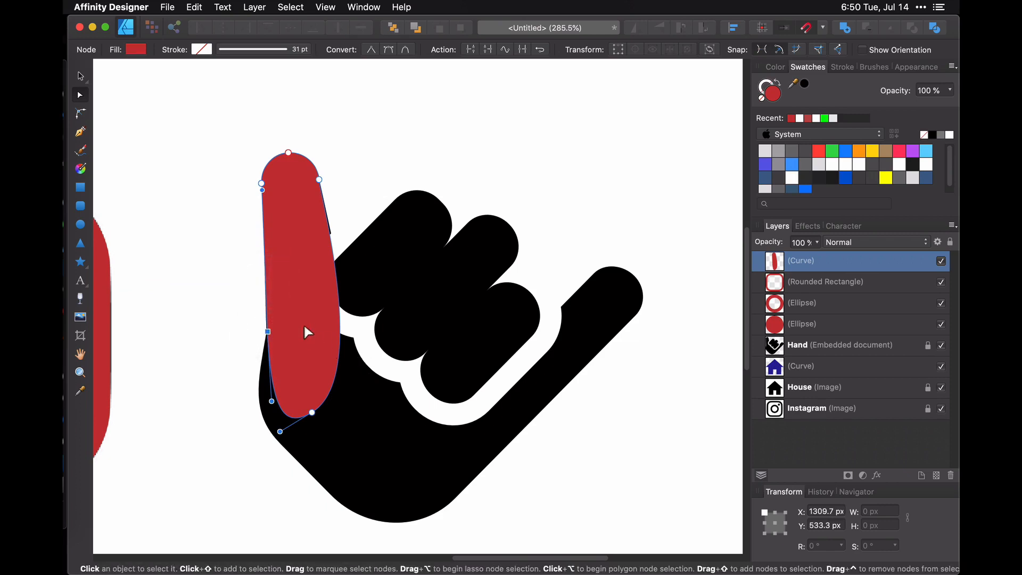
pyautogui.moveTo(340, 343); pyautogui.dragTo(409, 453)
pyautogui.moveTo(412, 386); pyautogui.dragTo(467, 445)
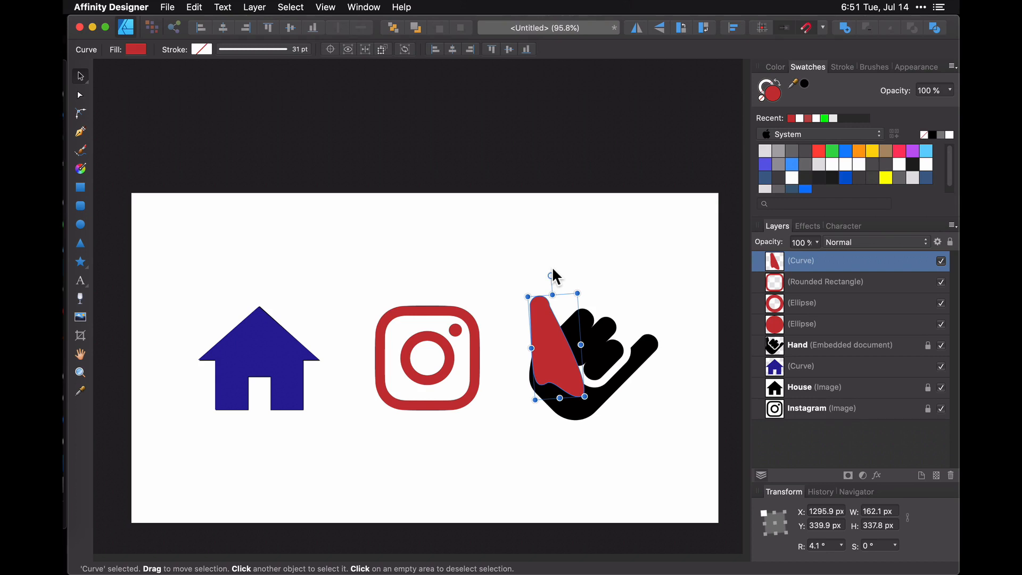
# - Delete the red practice curve over the Hand icon and leave nothing selected
pyautogui.press('Delete')
pyautogui.click(553, 270)
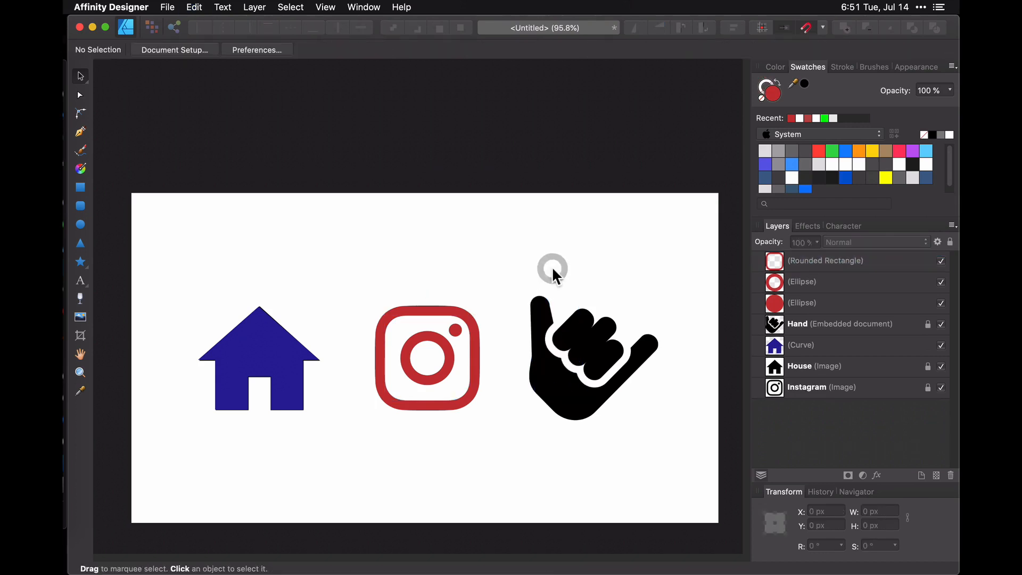
# - Add the art text "Hello World" in Futura Bold at about 209 pt above the three icons
pyautogui.click(81, 281)
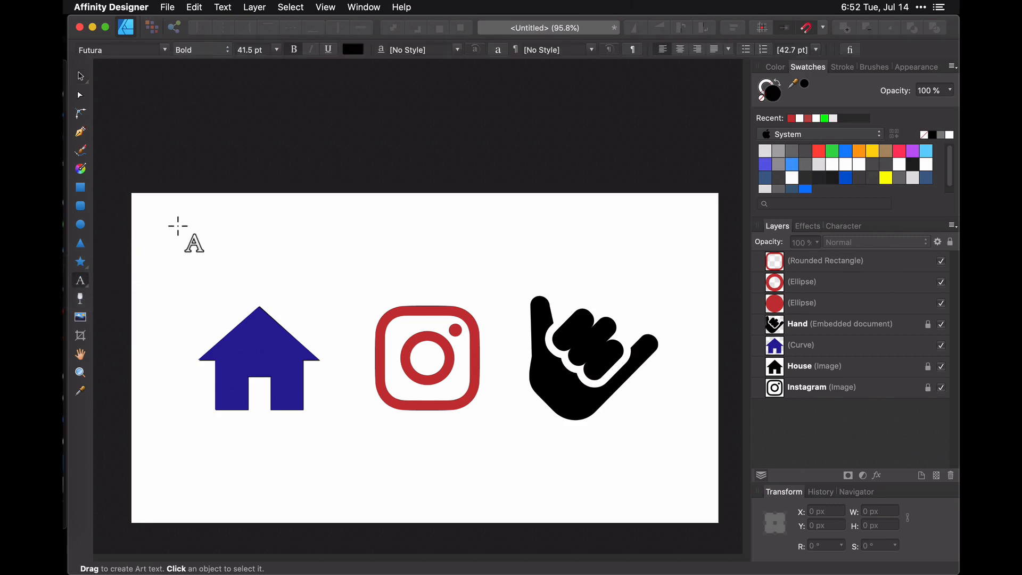
pyautogui.moveTo(171, 223); pyautogui.dragTo(230, 275)
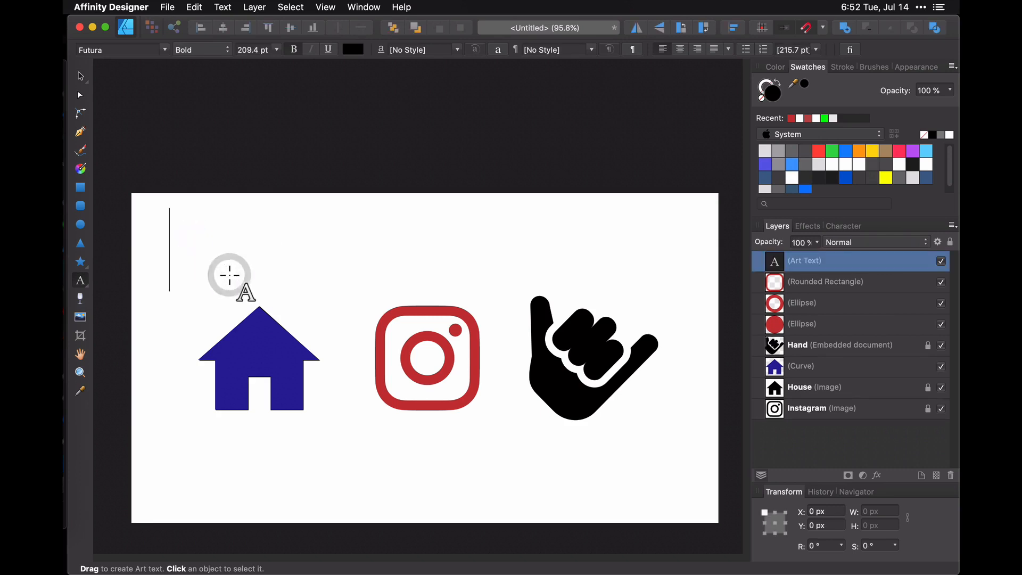
pyautogui.write('Hello World')
pyautogui.press('Escape')
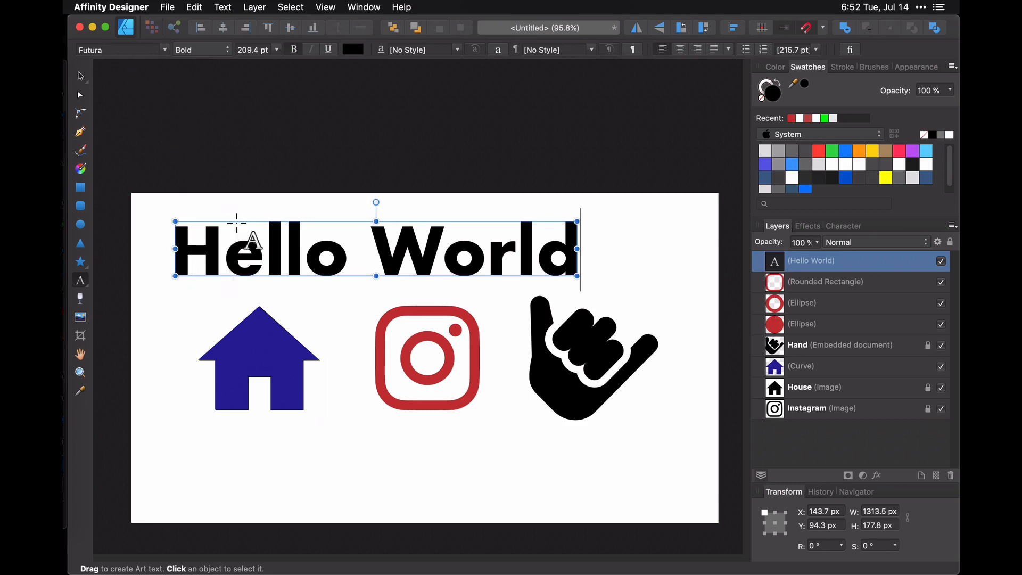
pyautogui.click(81, 78)
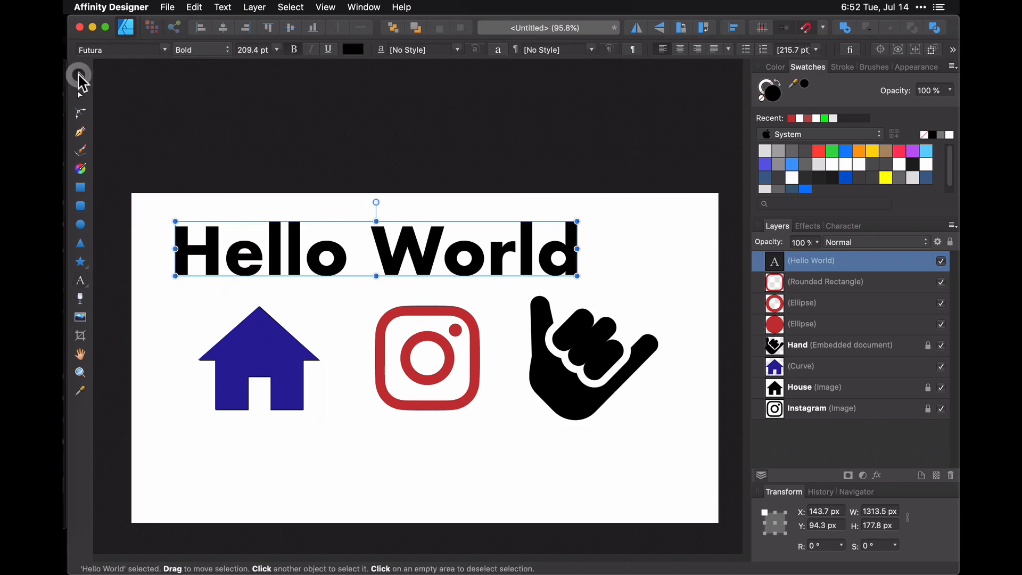
# - Move the Hello World text slightly to the right above the icons and rotate it by about 1.7°
pyautogui.moveTo(303, 267); pyautogui.dragTo(300, 244)
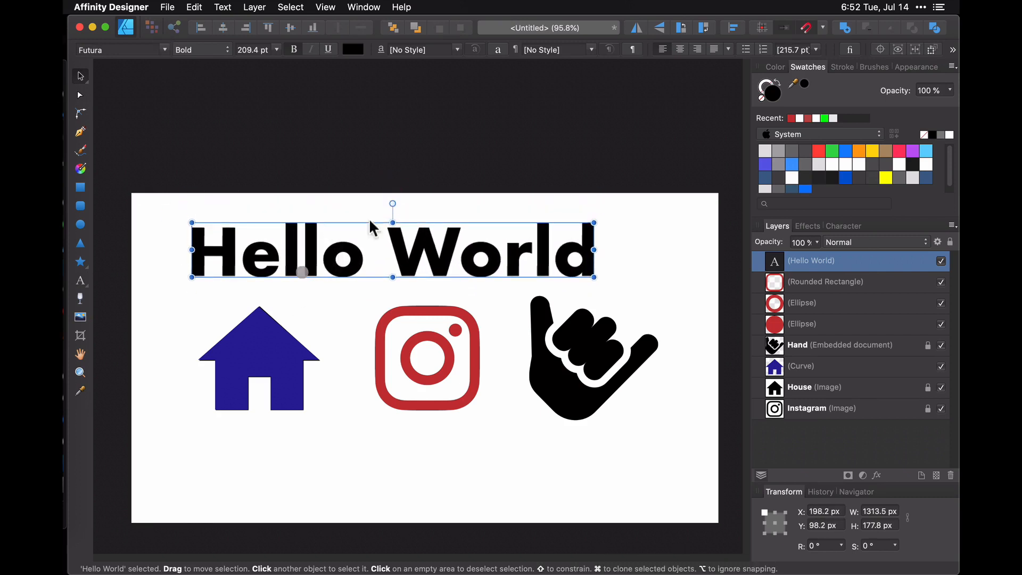
pyautogui.moveTo(393, 194); pyautogui.dragTo(384, 122)
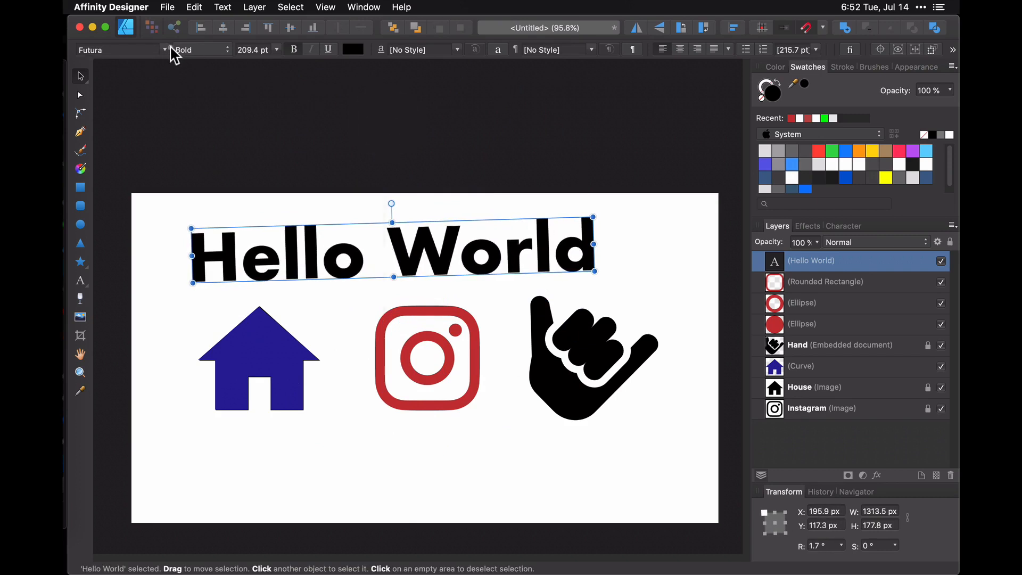
# - Set the Hello World text's font to Adobe Caslon Pro in the Semibold style
pyautogui.click(170, 46)
pyautogui.click(165, 156)
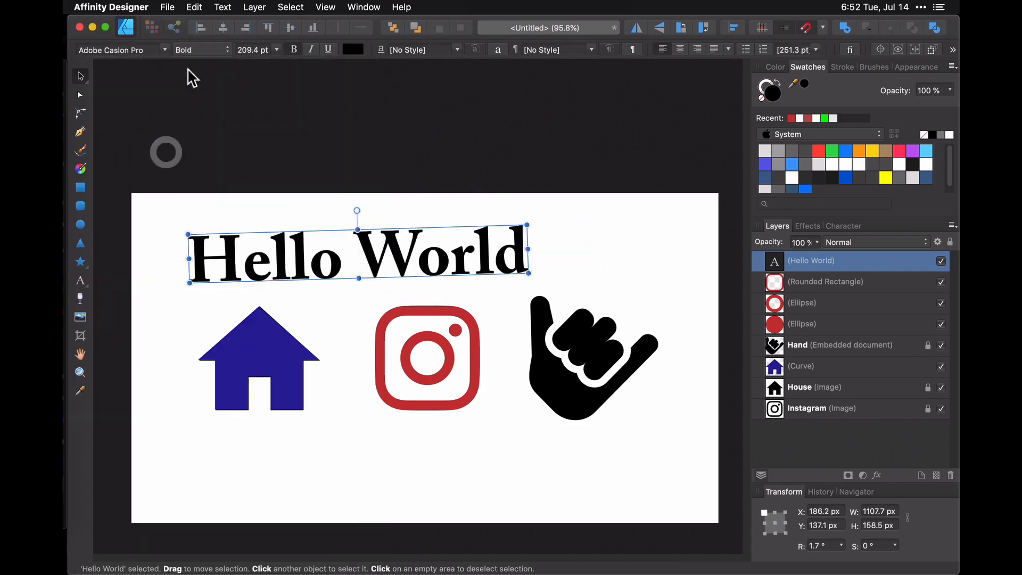
pyautogui.click(195, 51)
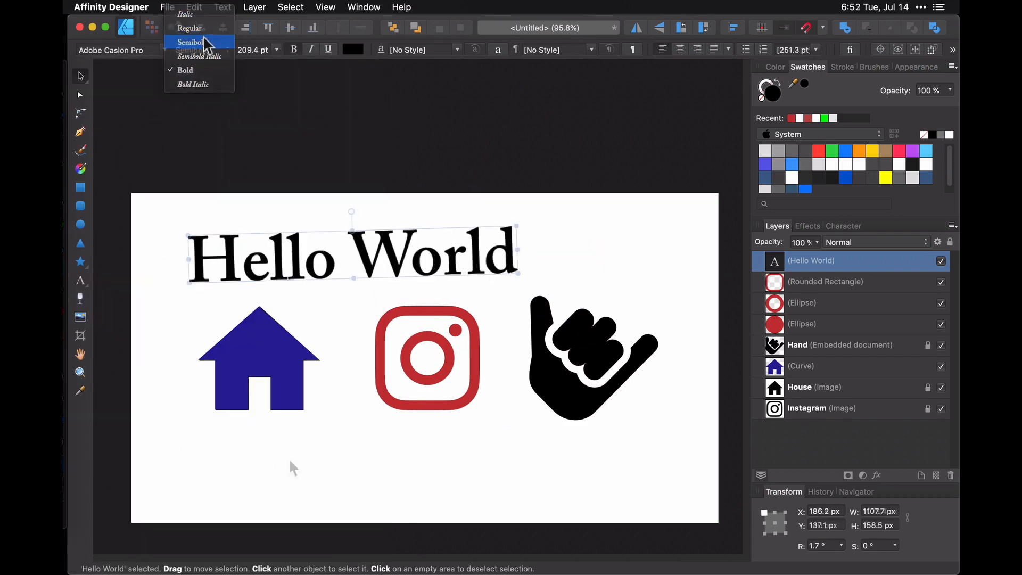
pyautogui.click(195, 42)
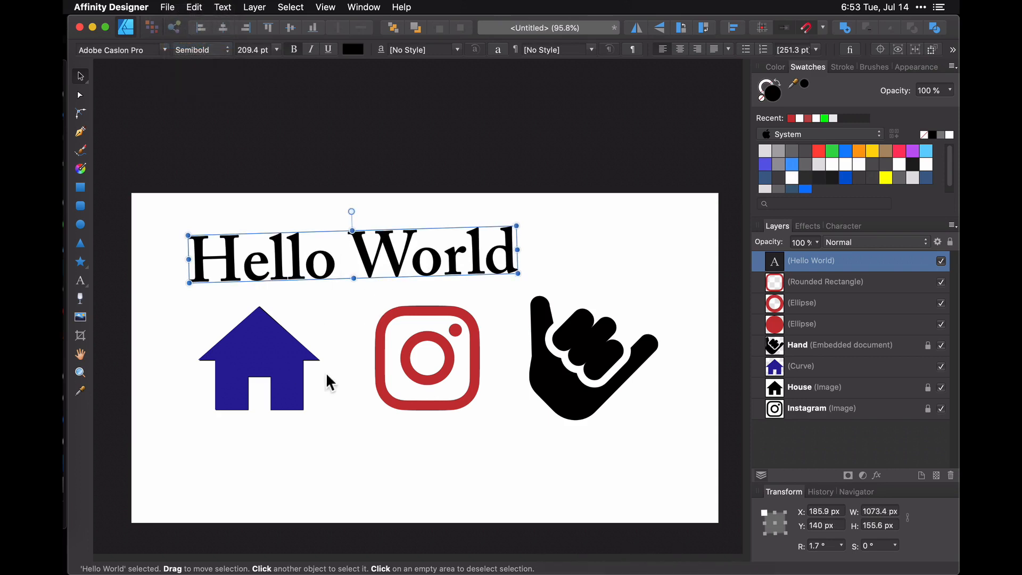
# - Nudge the Hello World text to about X 198 px, Y 142.7 px and group it
pyautogui.moveTo(293, 254)
pyautogui.mouseDown()
pyautogui.moveTo(328, 273)
pyautogui.moveTo(292, 256)
pyautogui.mouseUp()
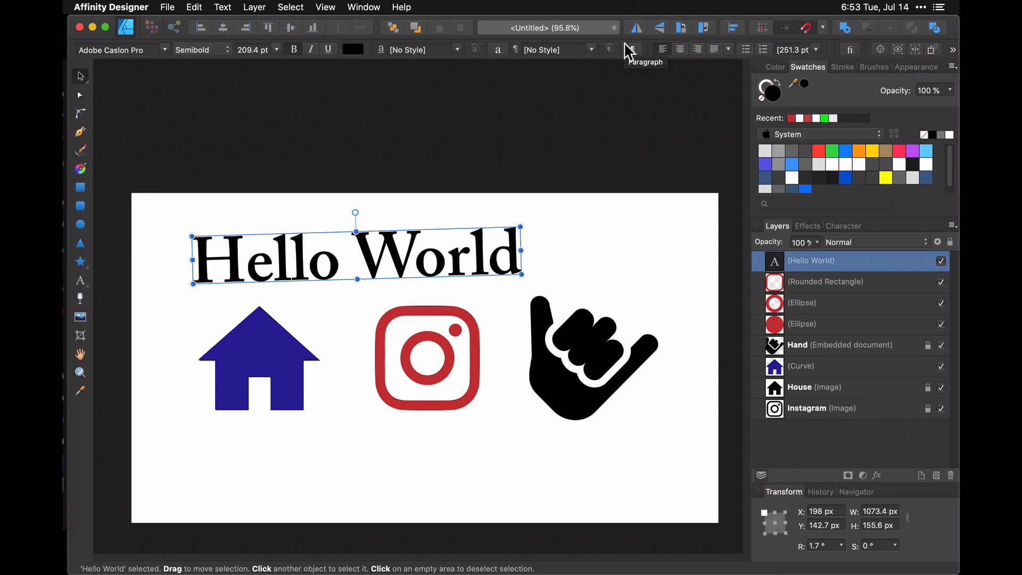
pyautogui.press('super+g')
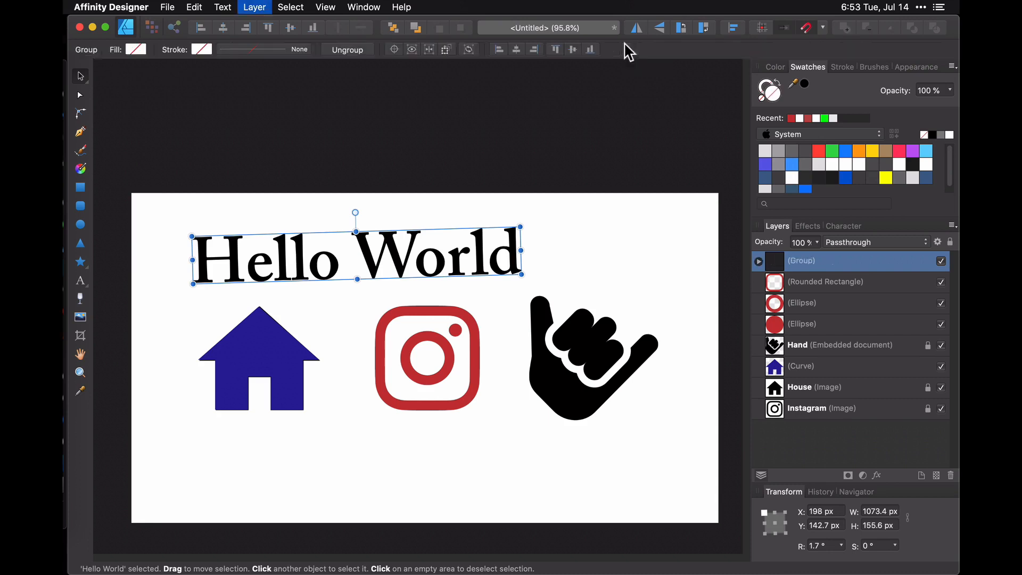